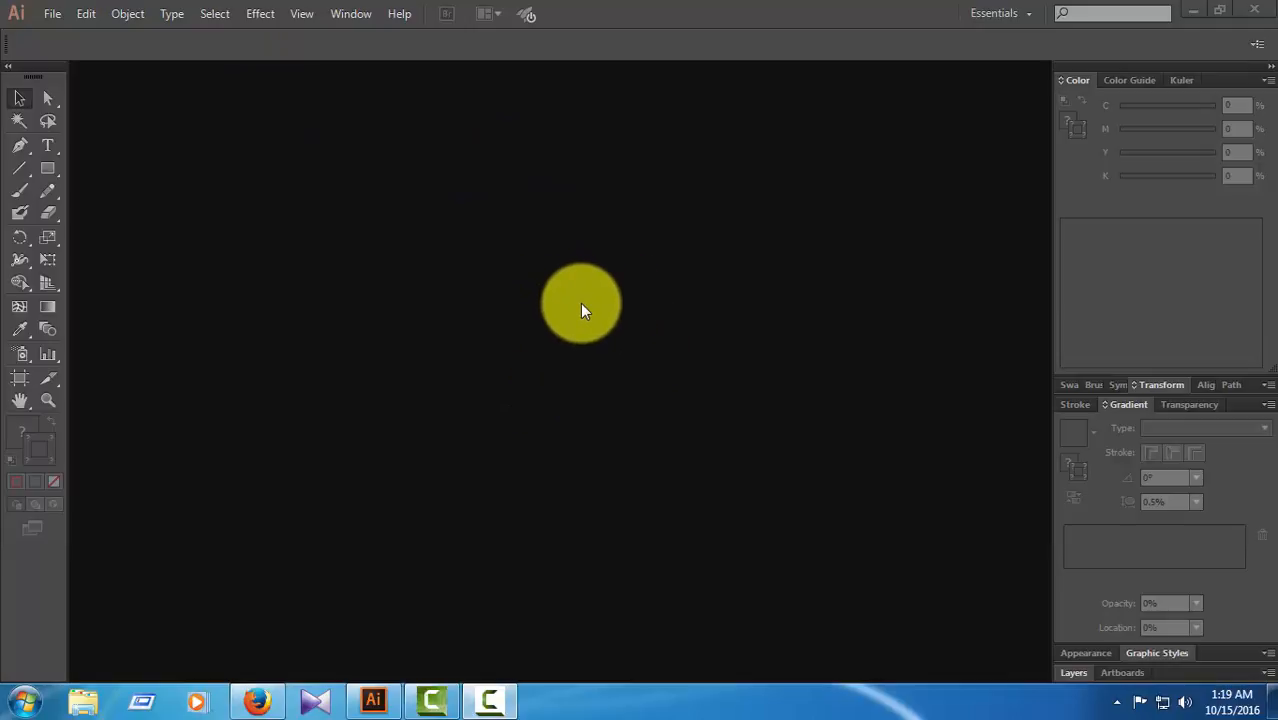
Start a new document with the Letter page size and inches as the units
{"action": "left_click", "coordinate": [53, 16]}
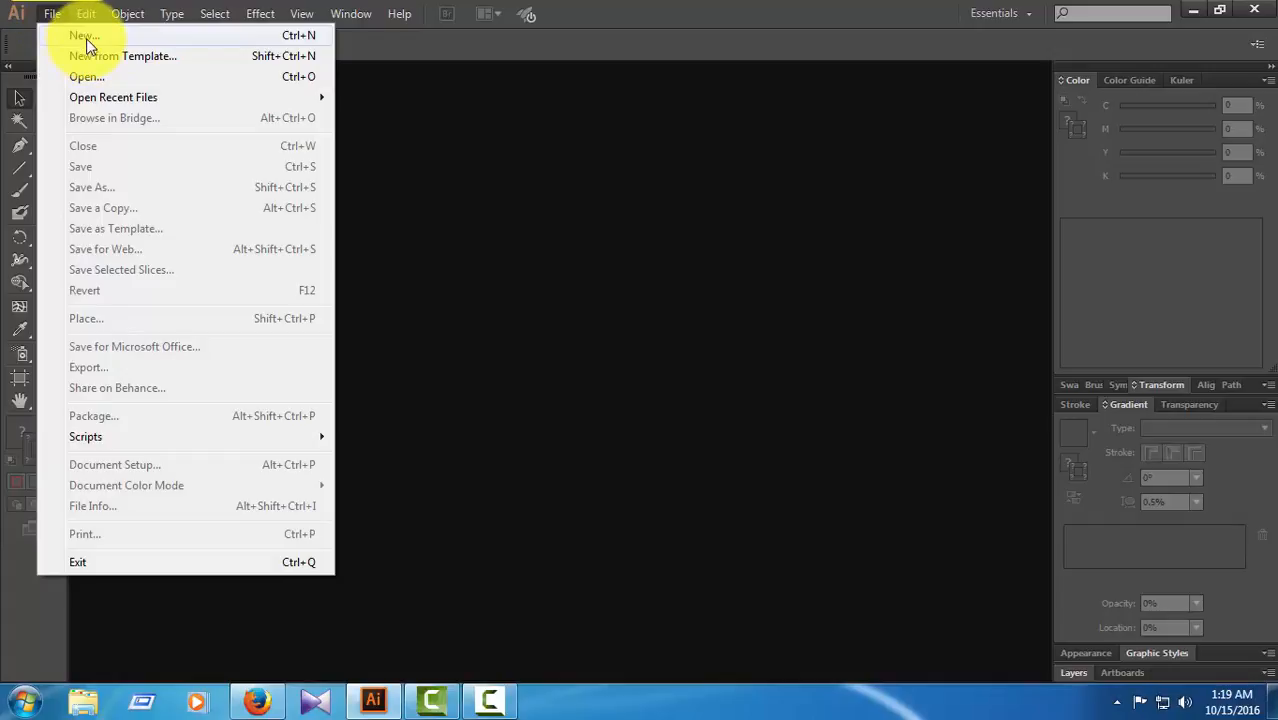
{"action": "left_click", "coordinate": [84, 37]}
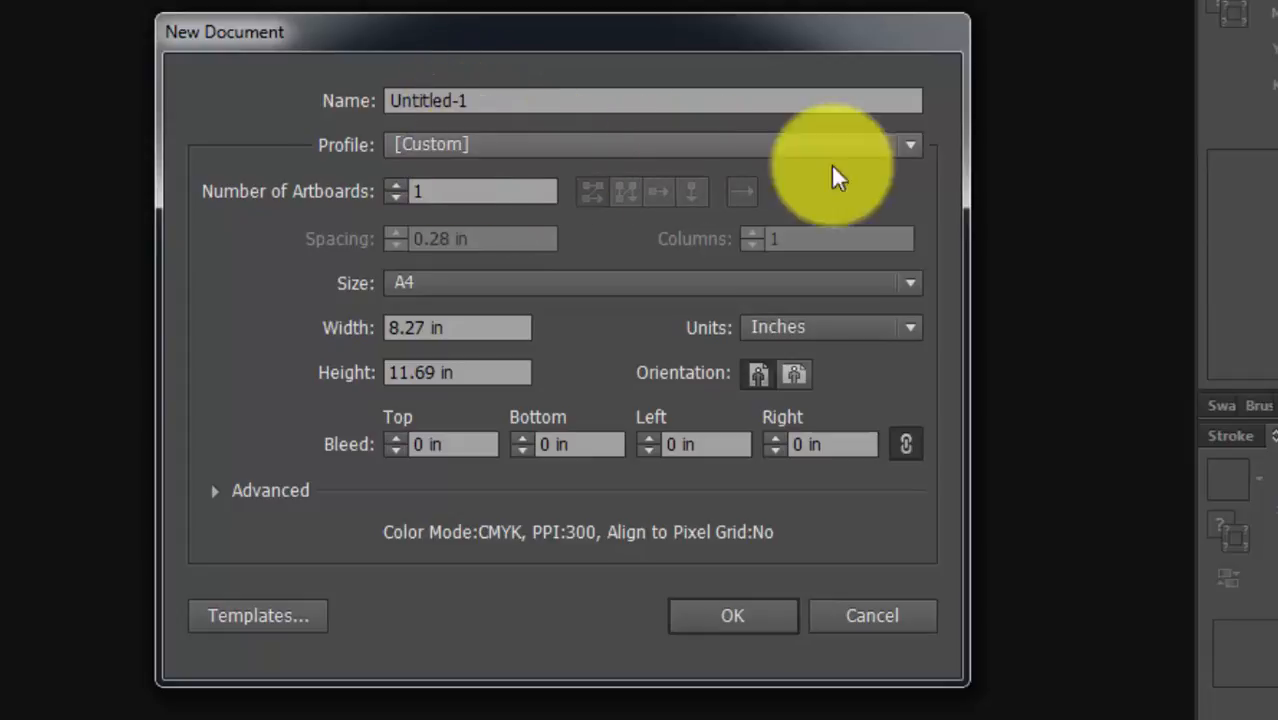
{"action": "left_click", "coordinate": [907, 150]}
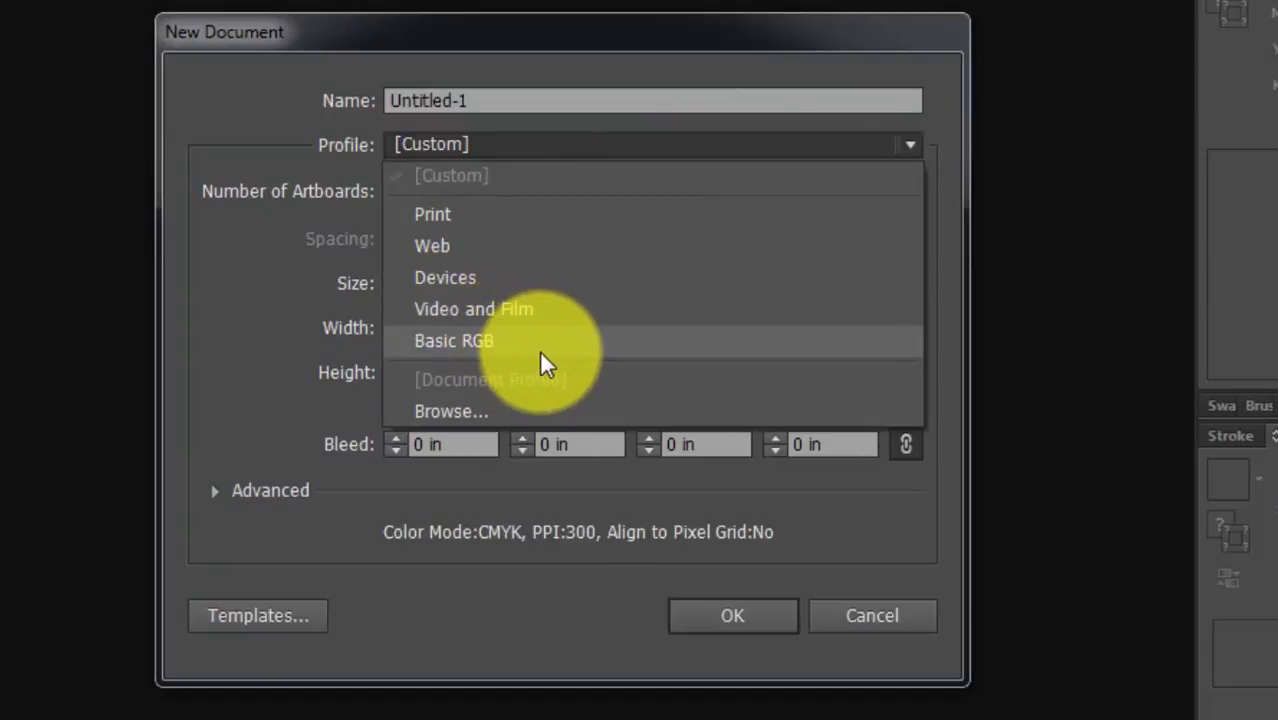
{"action": "left_click", "coordinate": [490, 158]}
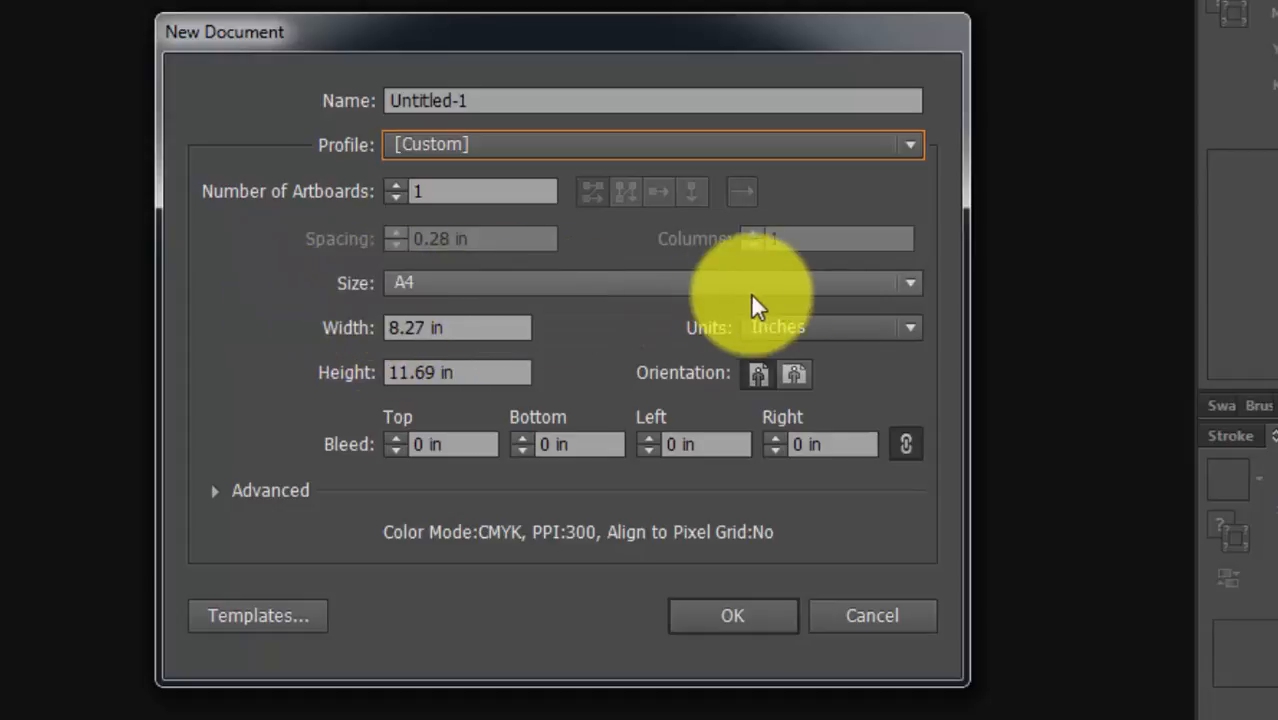
{"action": "left_click", "coordinate": [910, 288]}
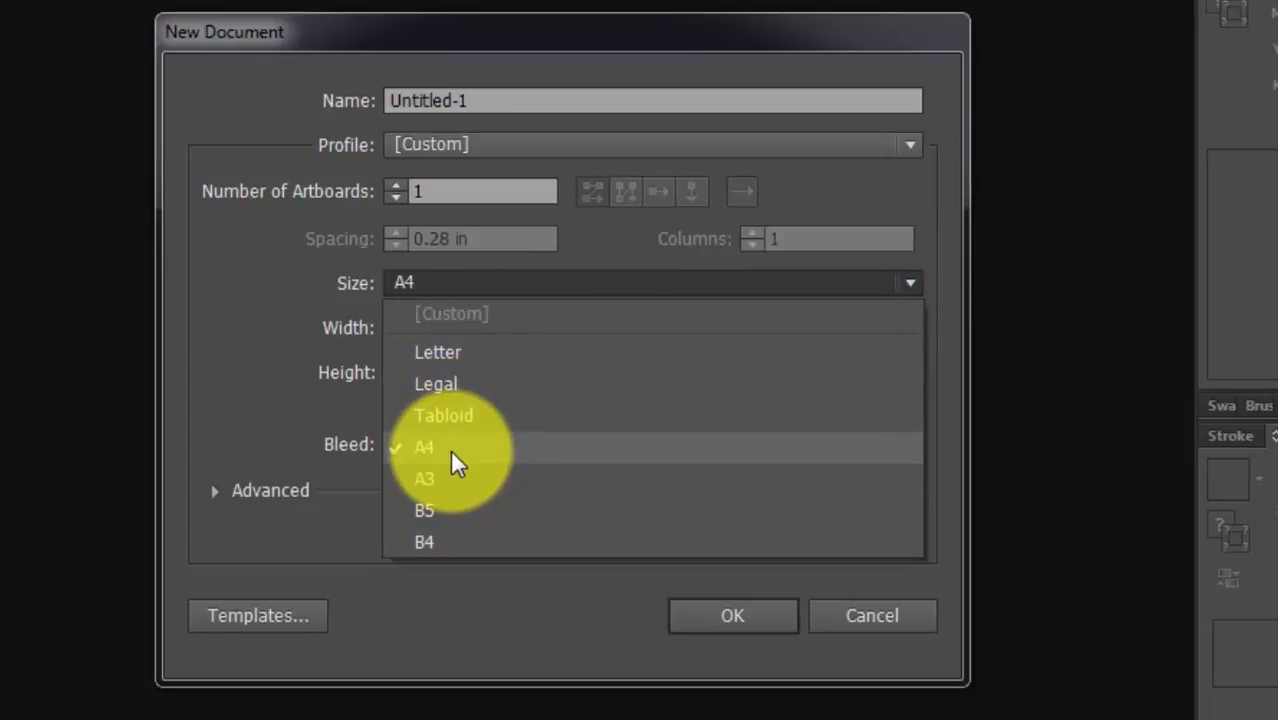
{"action": "left_click", "coordinate": [452, 355]}
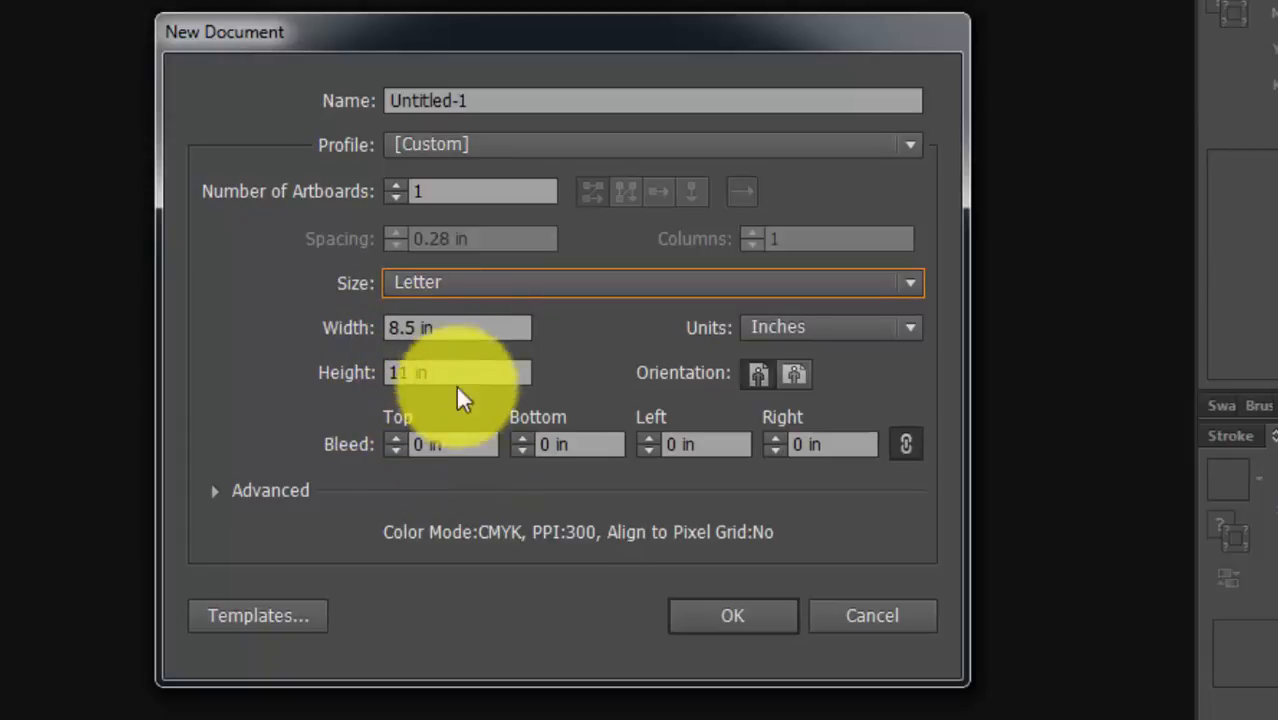
{"action": "left_click", "coordinate": [911, 337]}
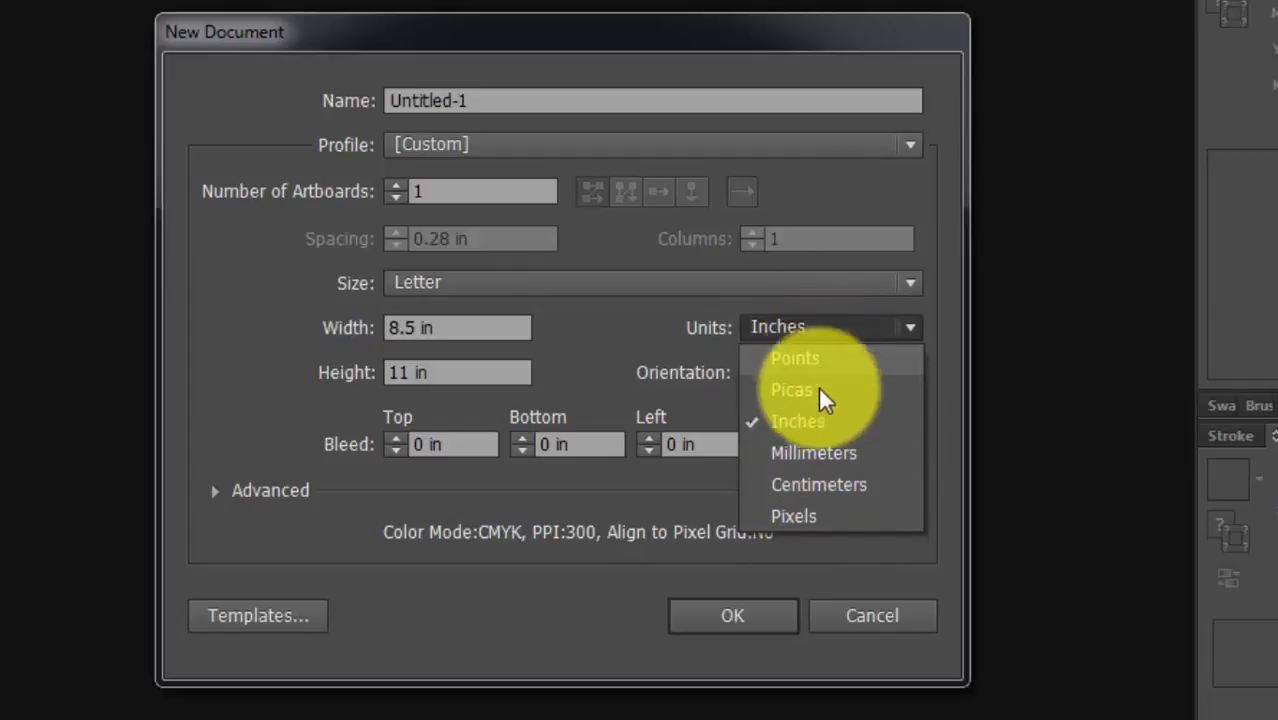
{"action": "left_click", "coordinate": [936, 315]}
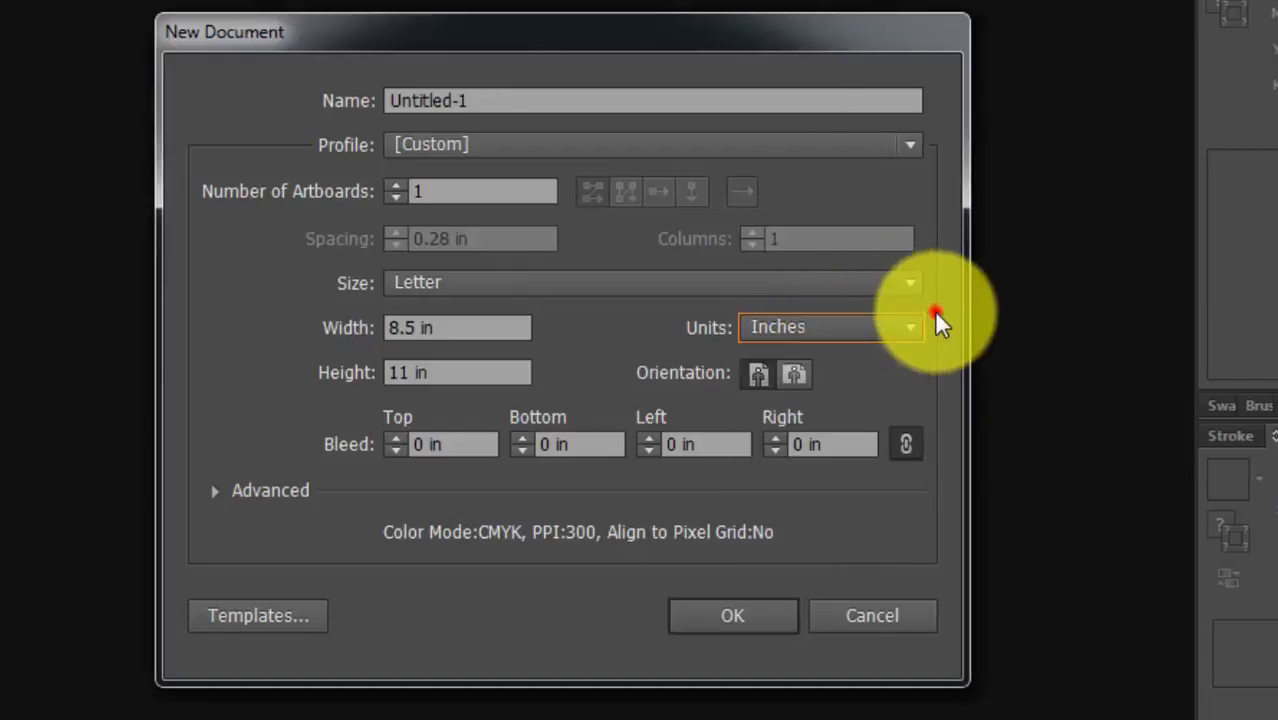
{"action": "left_click", "coordinate": [910, 330]}
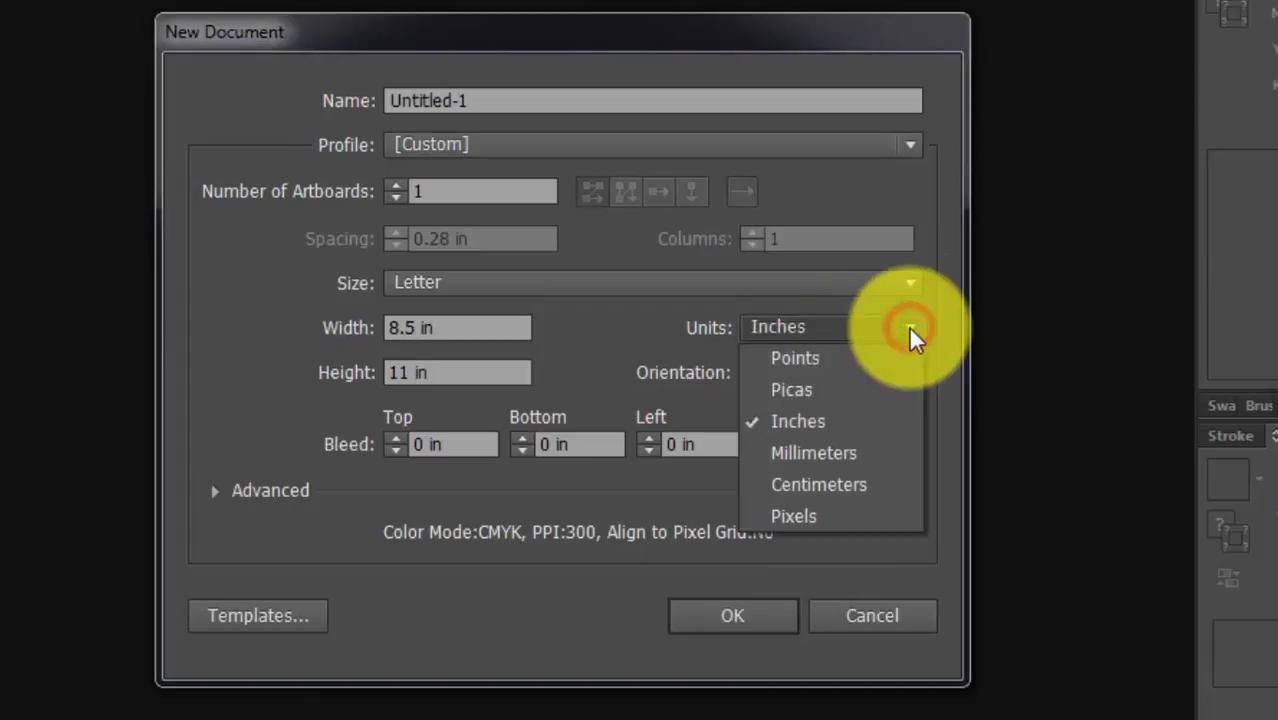
{"action": "left_click", "coordinate": [910, 333]}
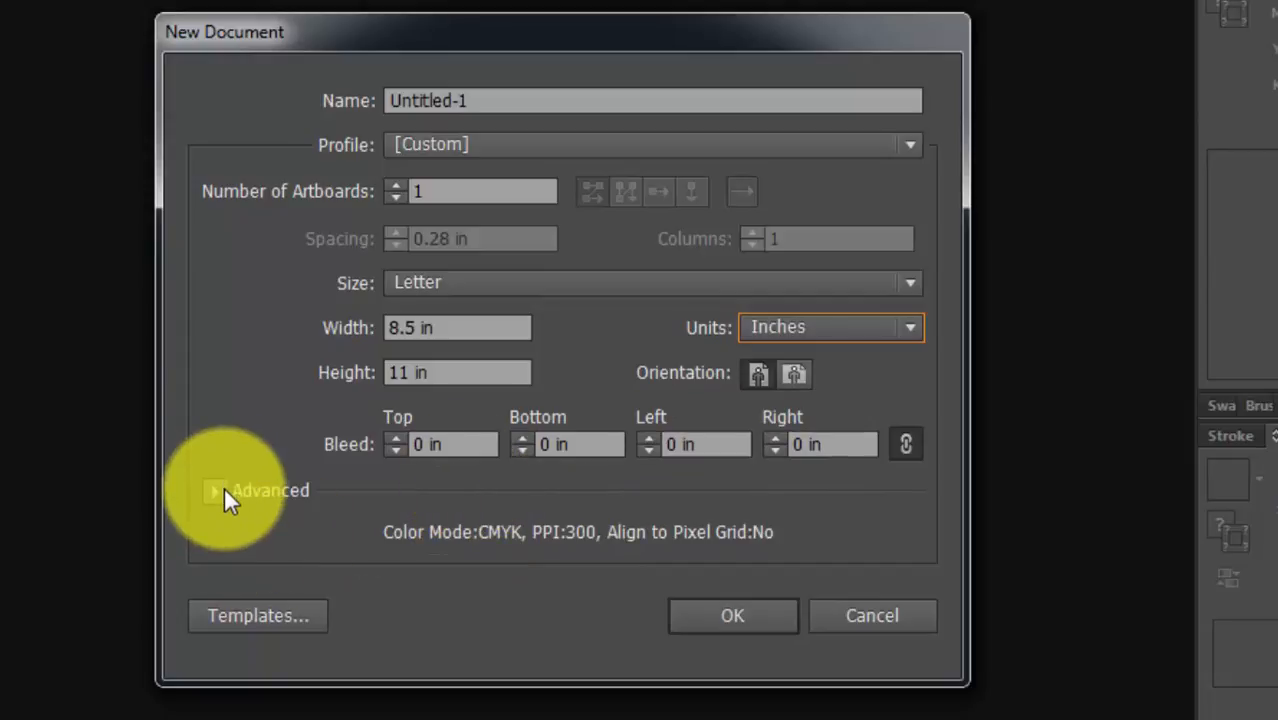
Set the advanced options to CMYK color mode and High (300 ppi) raster effects, and create the document
{"action": "left_click", "coordinate": [216, 490]}
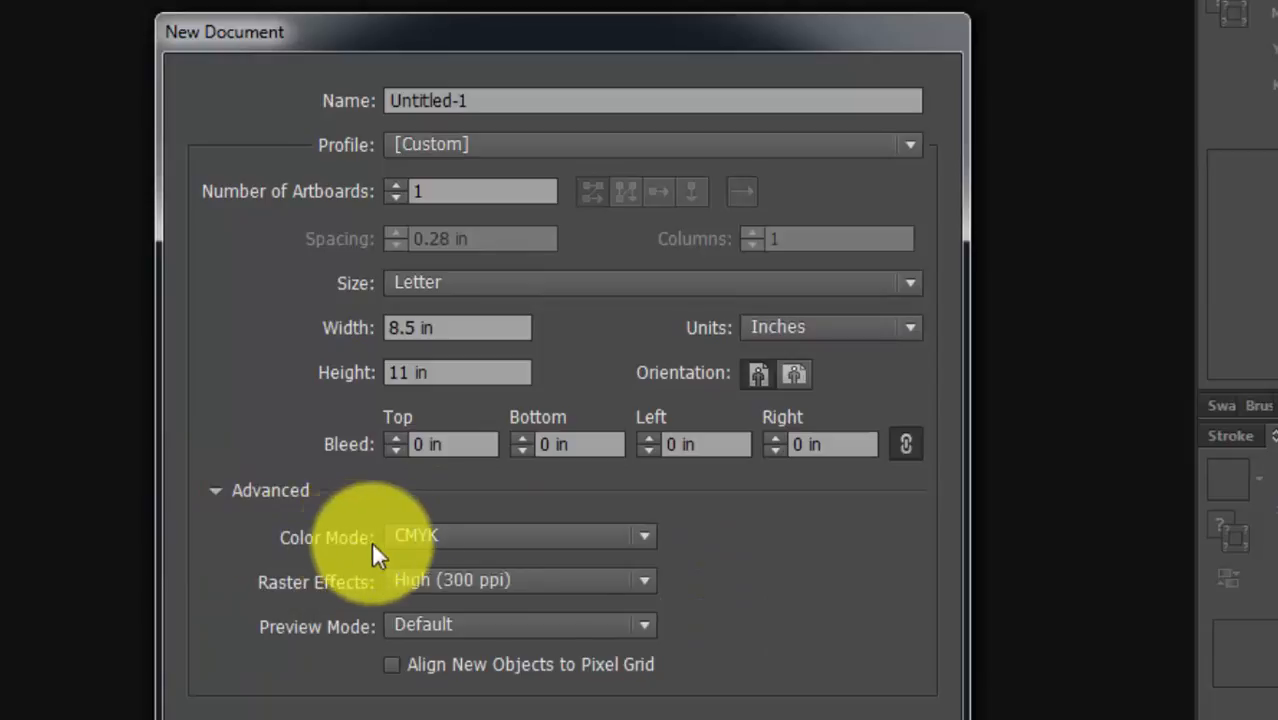
{"action": "left_click", "coordinate": [644, 538]}
{"action": "left_click", "coordinate": [643, 536]}
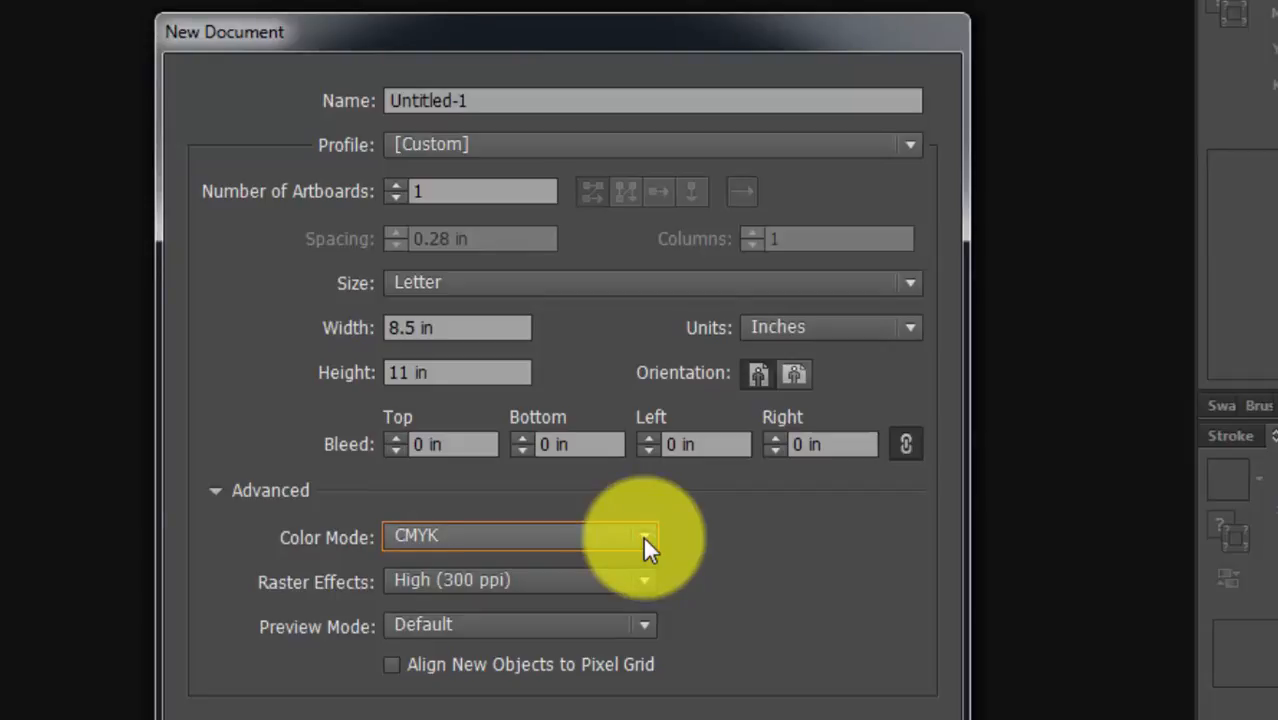
{"action": "left_click", "coordinate": [642, 535]}
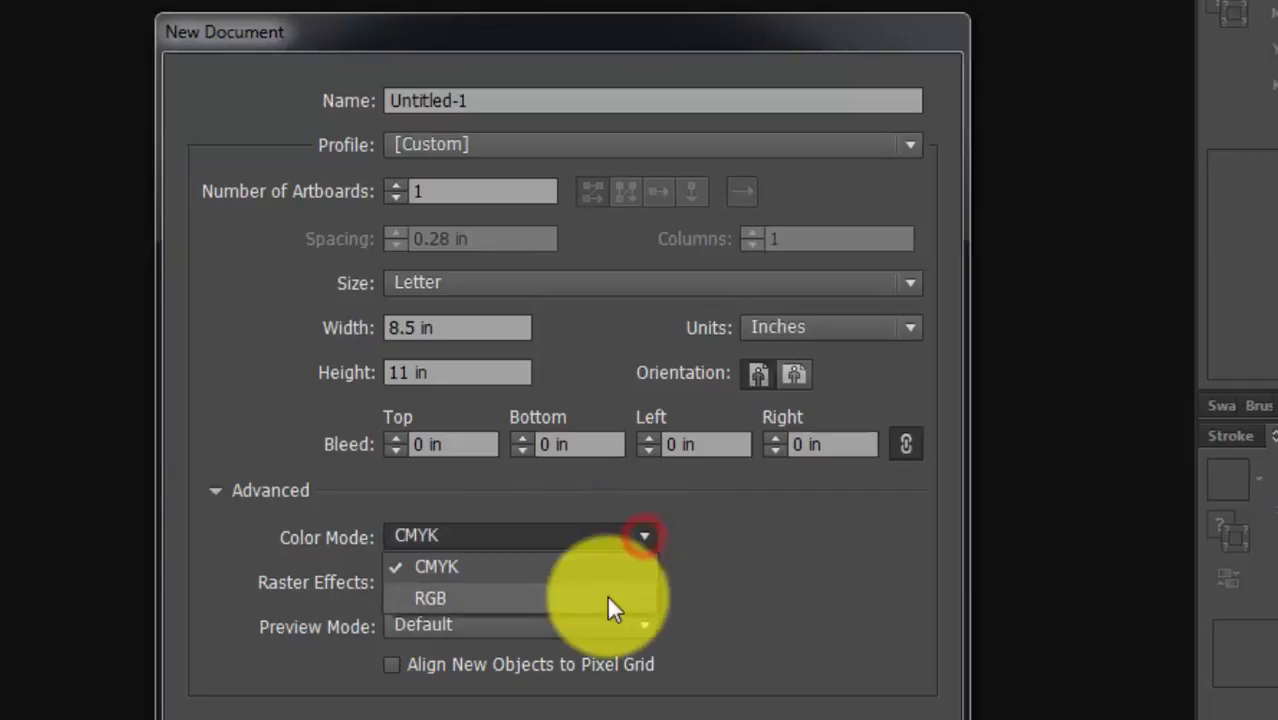
{"action": "left_click", "coordinate": [470, 598]}
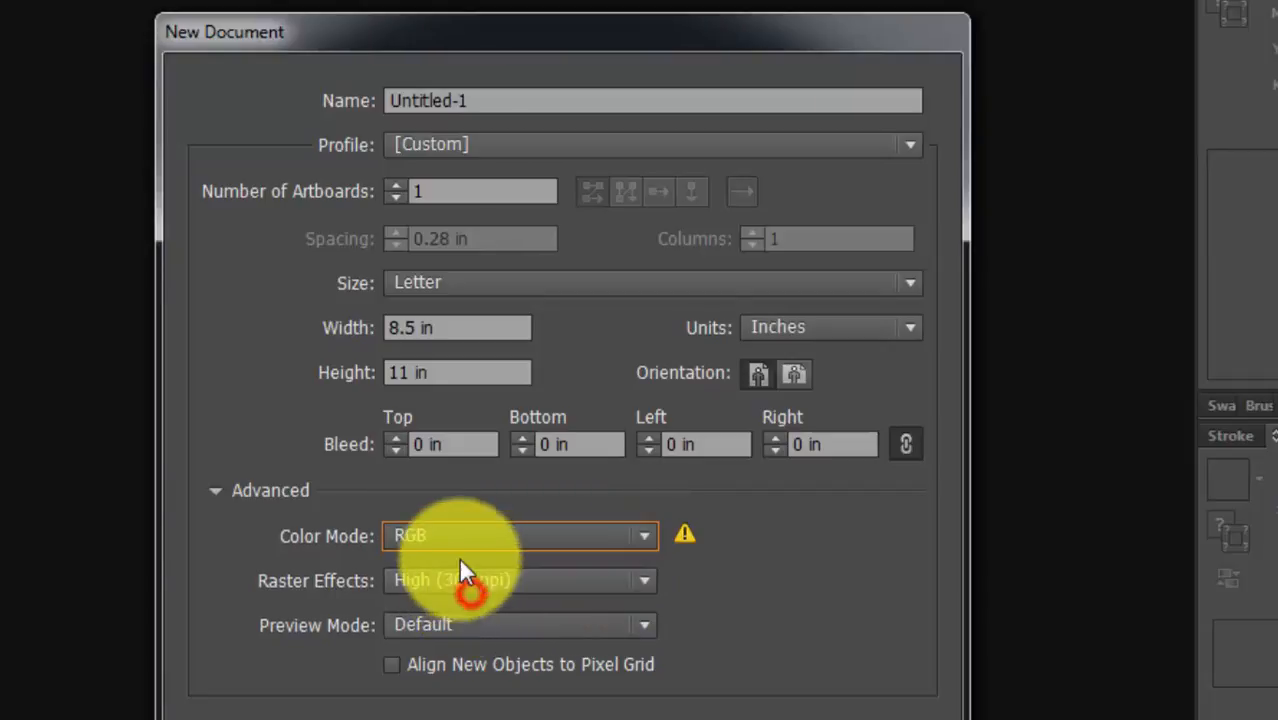
{"action": "left_click", "coordinate": [648, 535]}
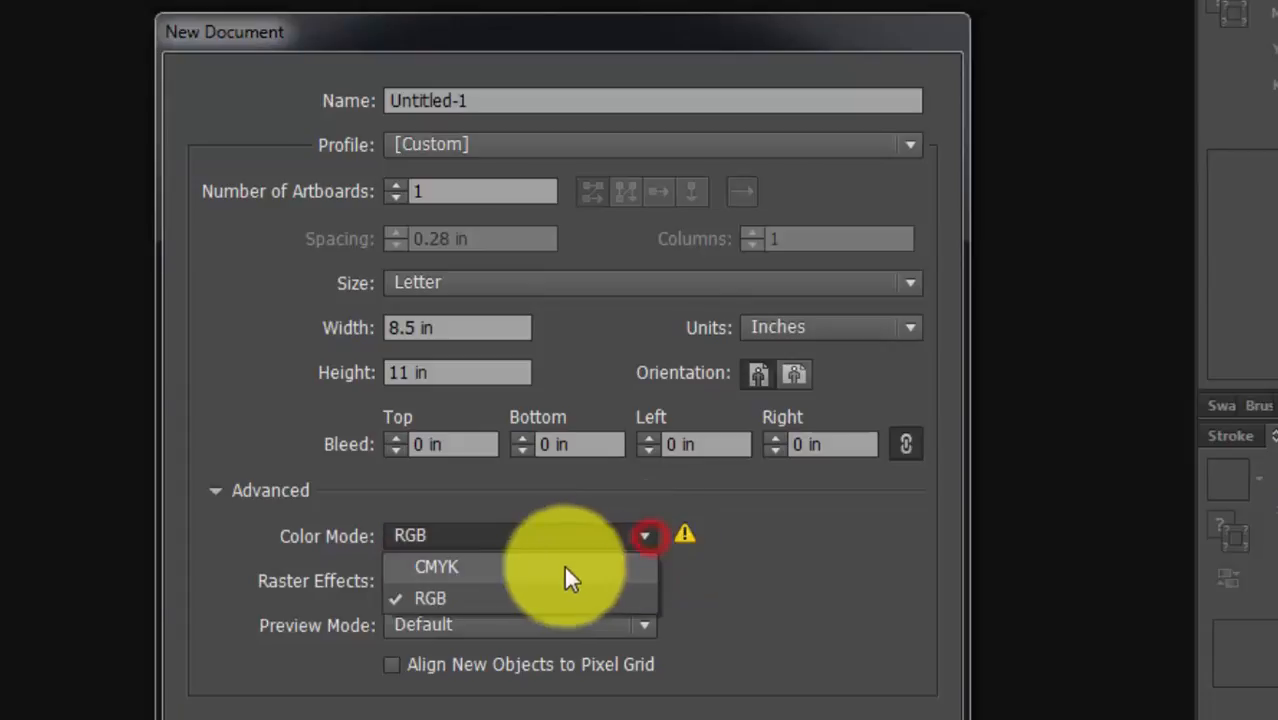
{"action": "left_click", "coordinate": [536, 567]}
{"action": "left_click", "coordinate": [724, 551]}
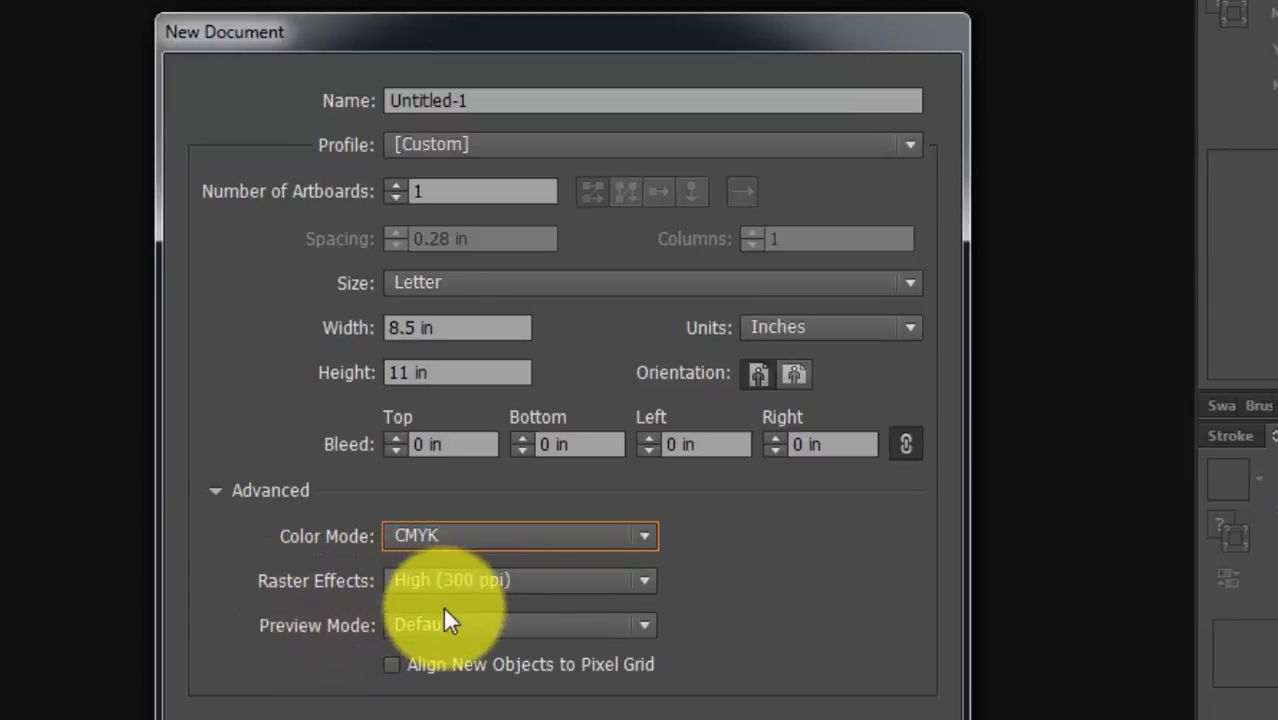
{"action": "left_click", "coordinate": [646, 581]}
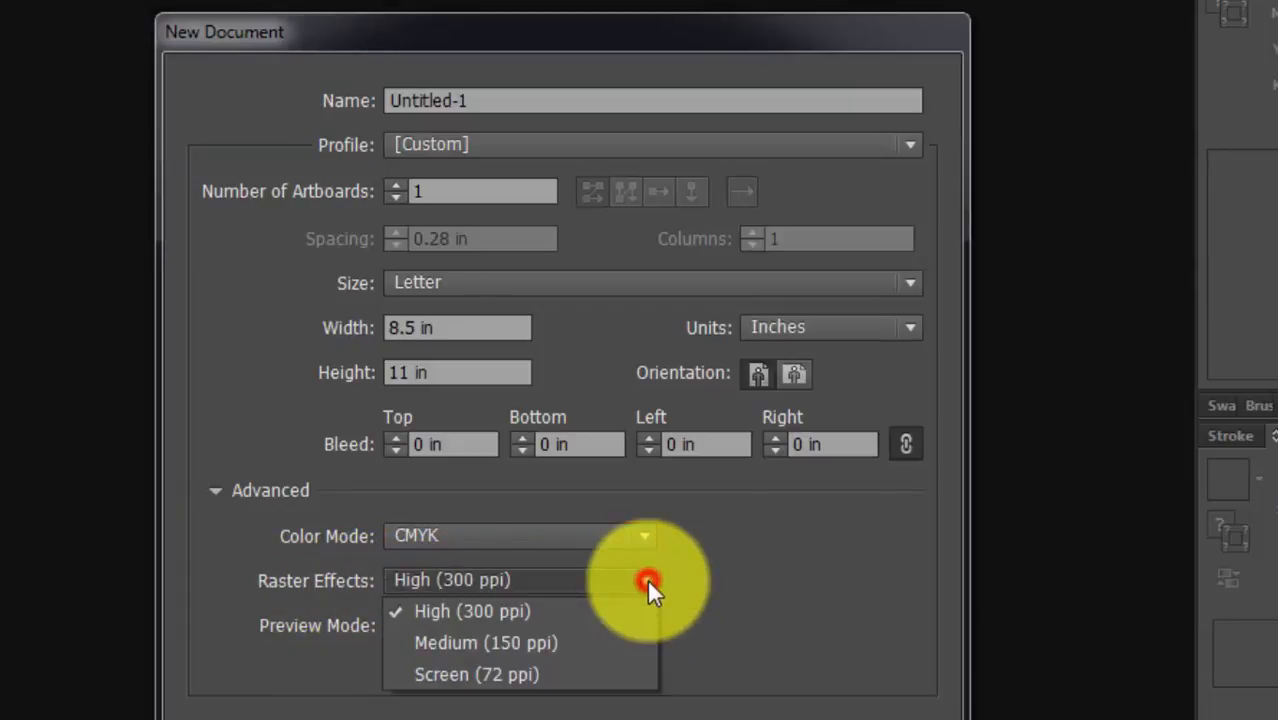
{"action": "left_click", "coordinate": [647, 580]}
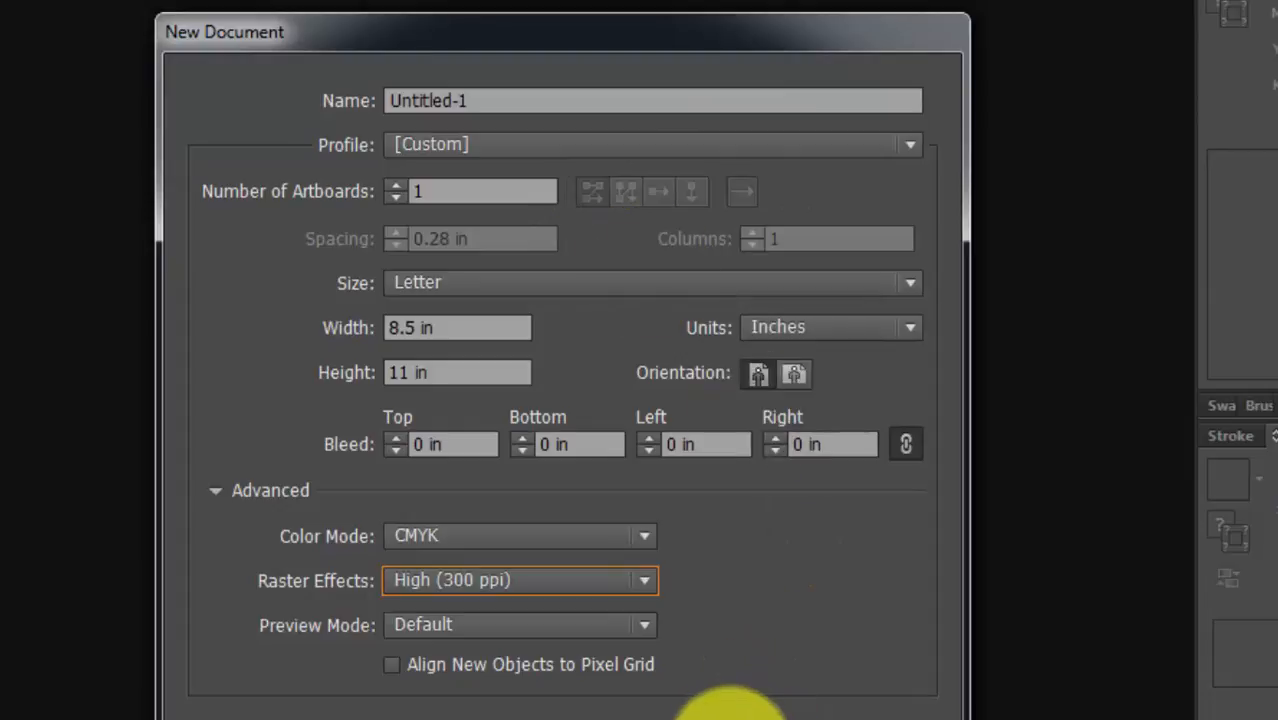
{"action": "left_click", "coordinate": [730, 712]}
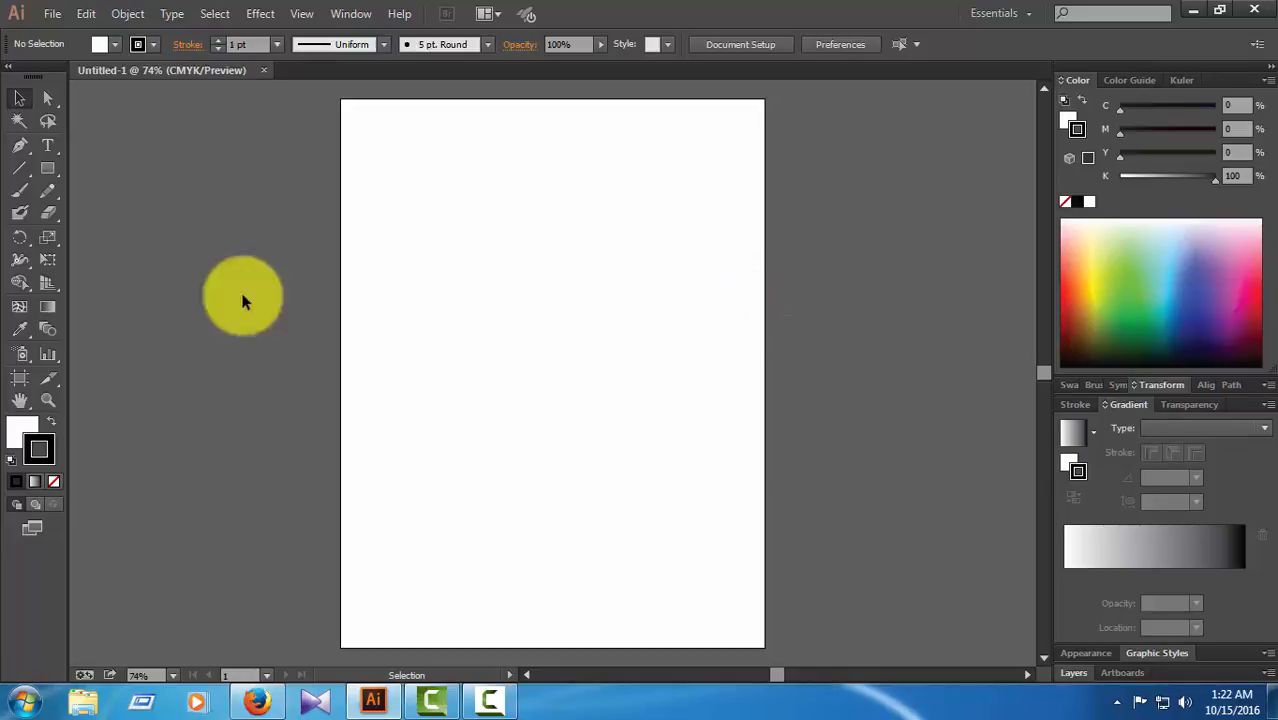
Draw a rectangle about 2.53 by 0.81 in near the artboard's upper left corner and deselect it
{"action": "left_click", "coordinate": [50, 172]}
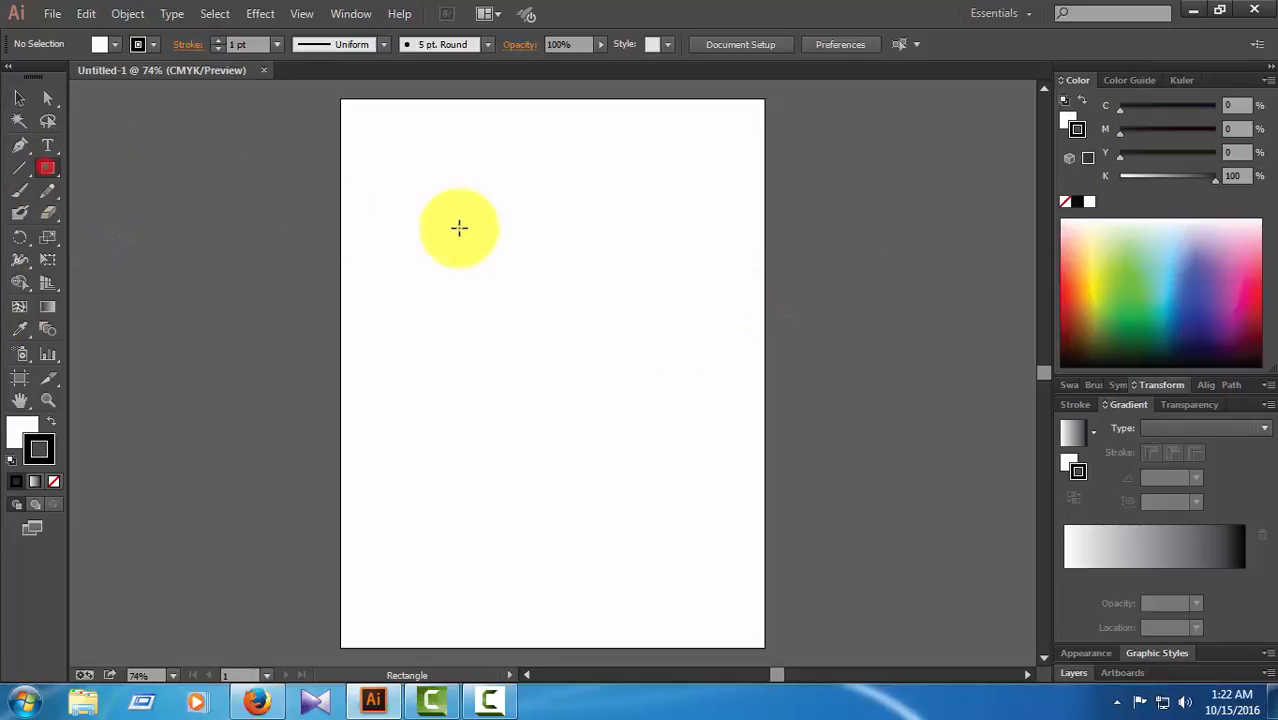
{"action": "left_click_drag", "start_coordinate": [376, 184], "coordinate": [502, 223]}
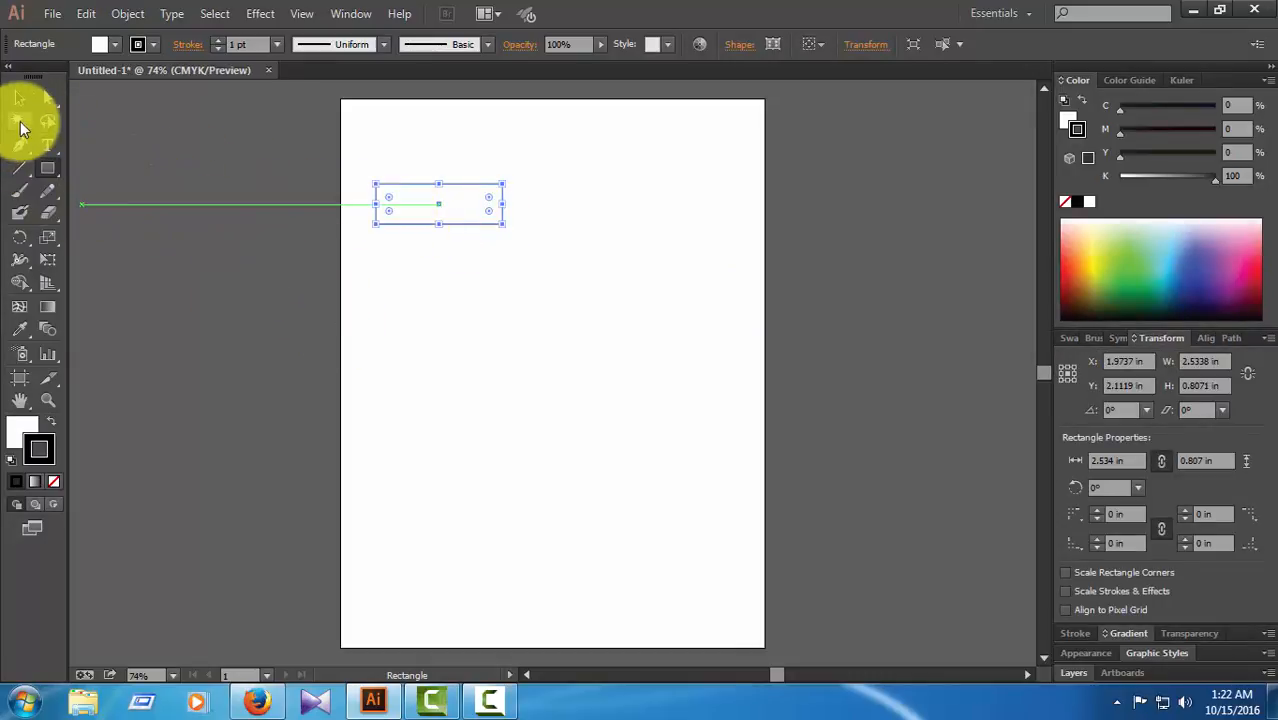
{"action": "left_click", "coordinate": [19, 97]}
{"action": "left_click", "coordinate": [214, 234]}
Draw a second rectangle about 2.18 by 0.73 in beside the first and move it toward the artboard's right edge
{"action": "left_click", "coordinate": [48, 169]}
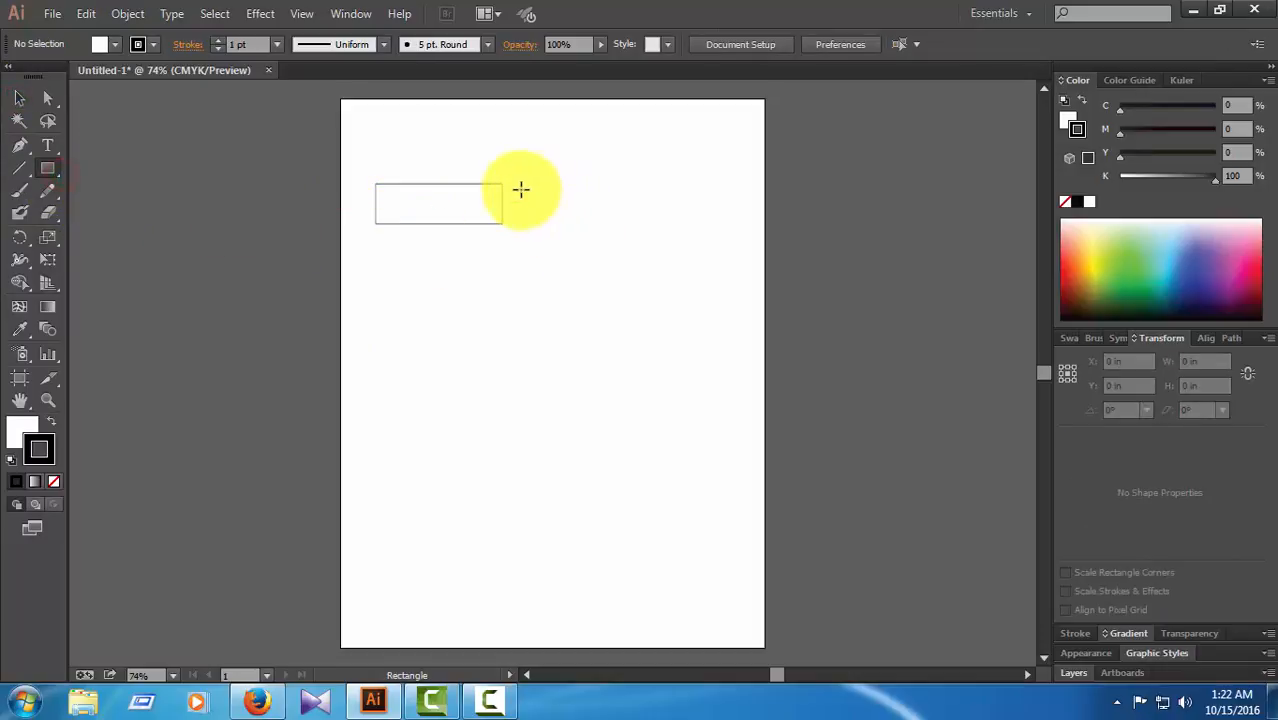
{"action": "left_click_drag", "start_coordinate": [521, 182], "coordinate": [630, 219]}
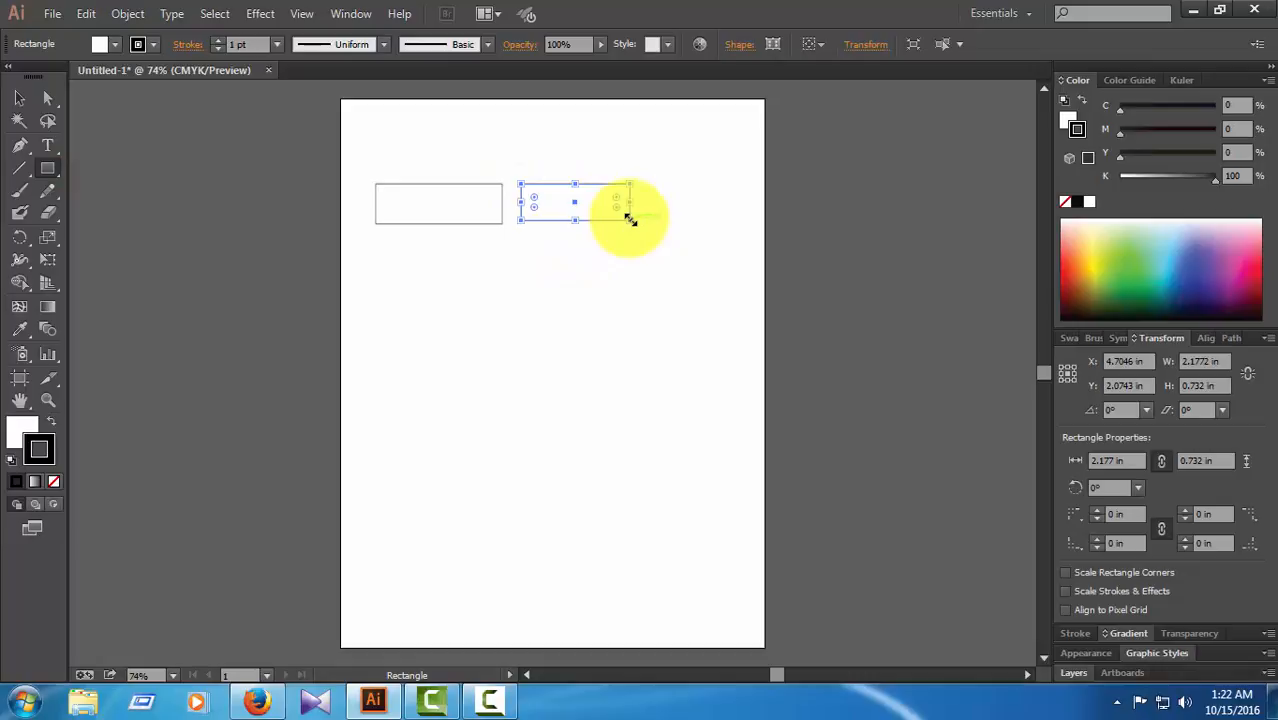
{"action": "key", "text": "v"}
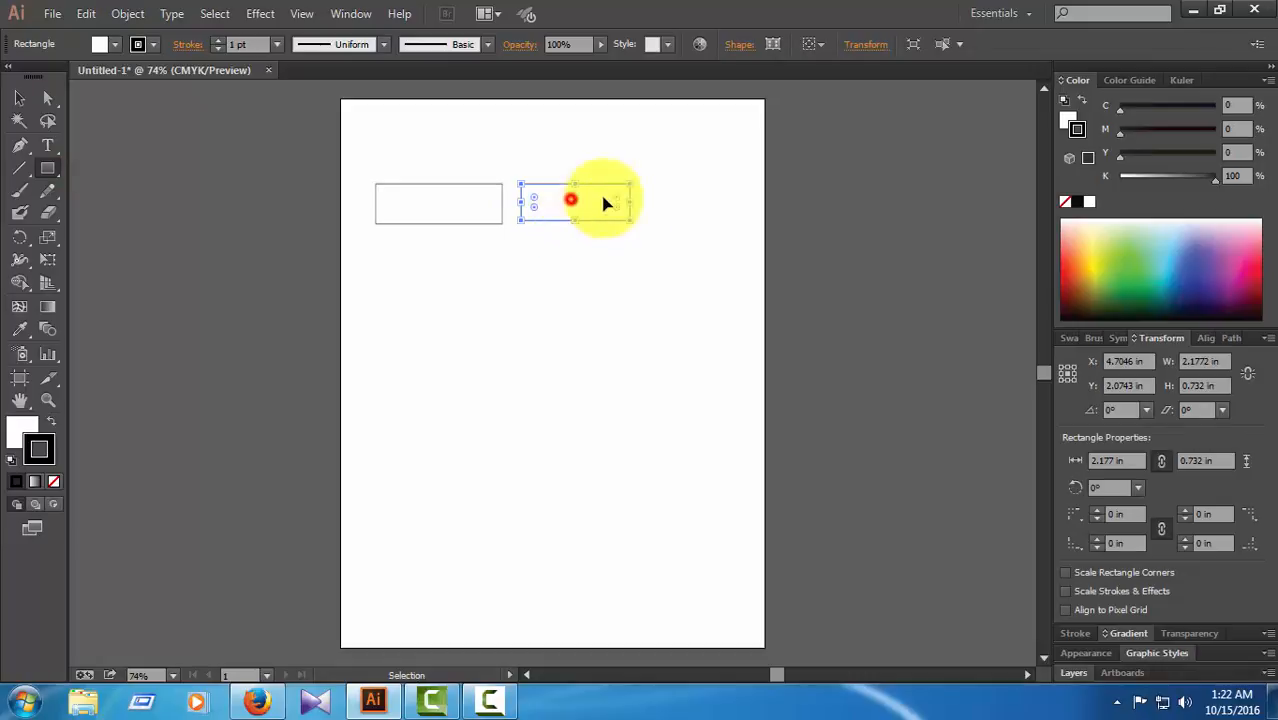
{"action": "left_click_drag", "start_coordinate": [604, 203], "coordinate": [683, 205]}
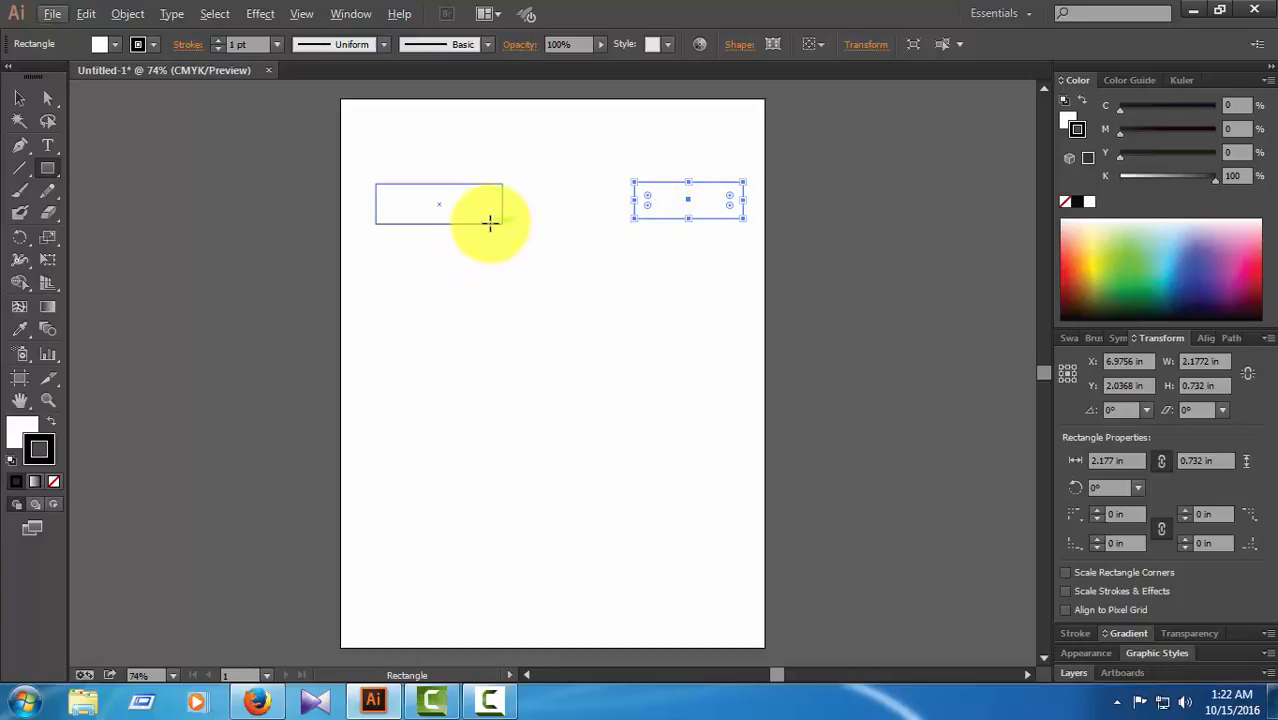
Move the first rectangle down and back up, level with the second one, at about X 2.04 in, Y 2.04 in
{"action": "left_click_drag", "start_coordinate": [483, 213], "coordinate": [446, 265]}
{"action": "left_click", "coordinate": [20, 99]}
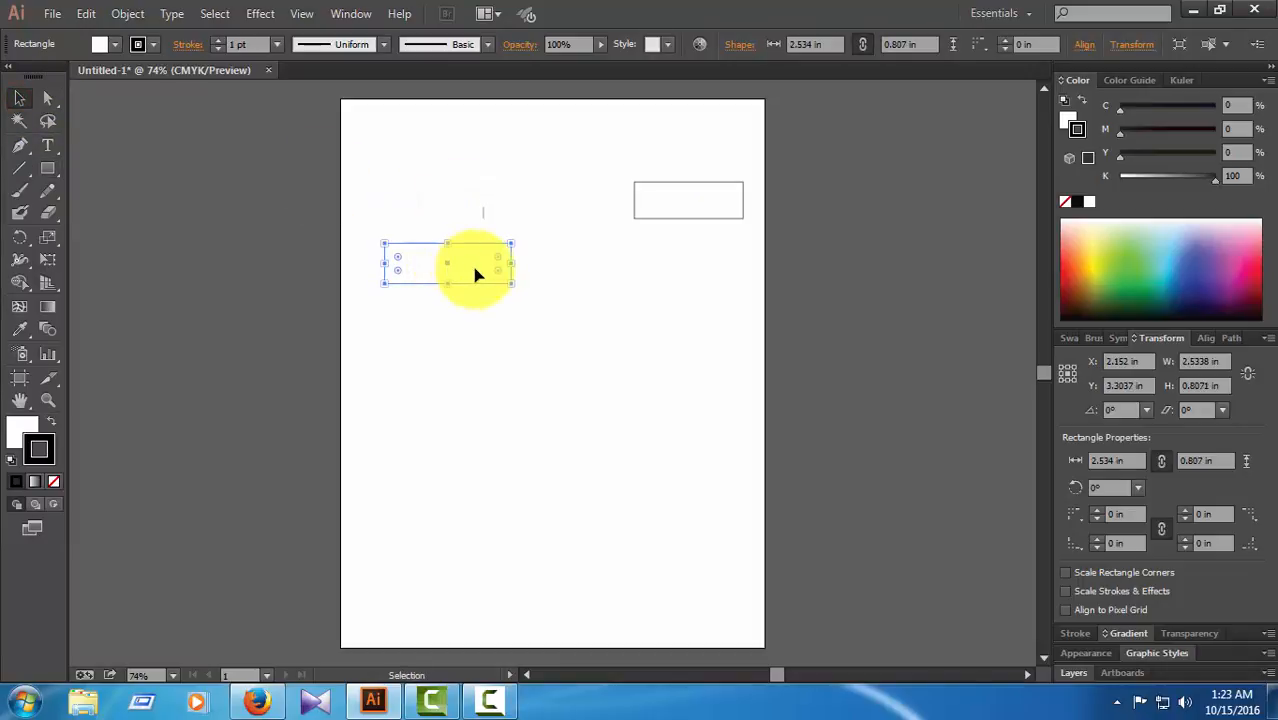
{"action": "left_click", "coordinate": [565, 345]}
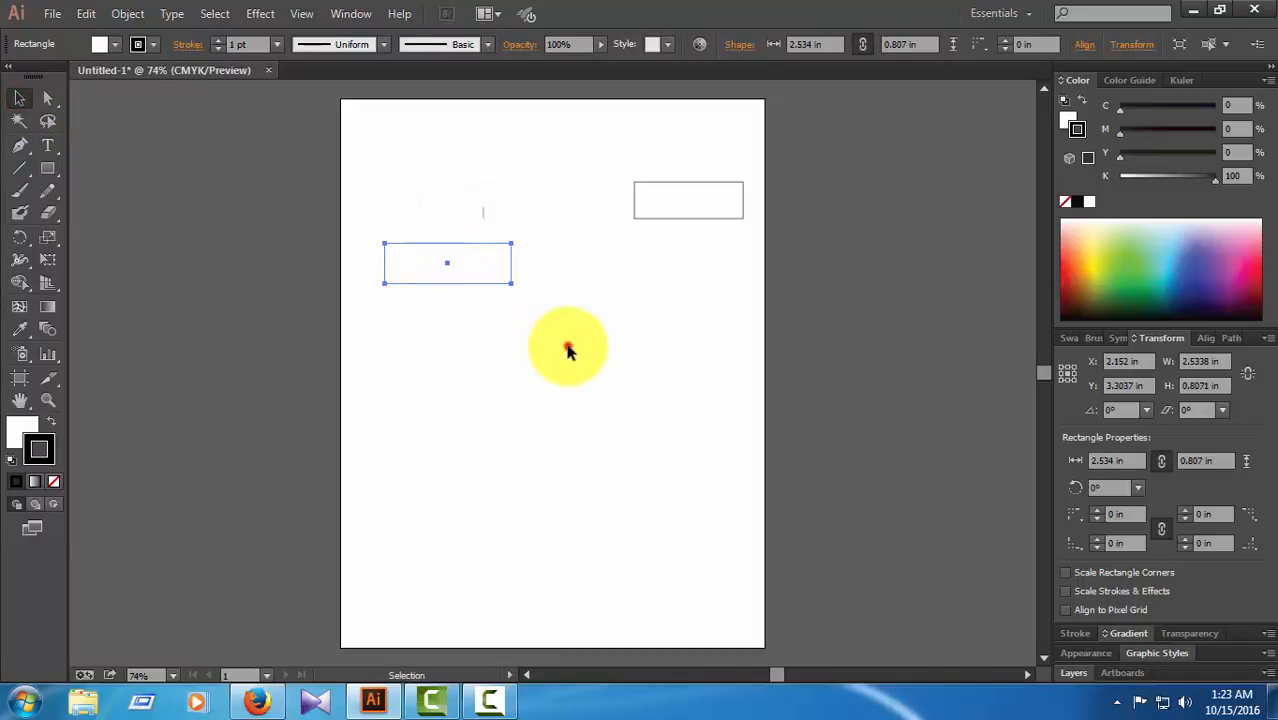
{"action": "left_click", "coordinate": [442, 244]}
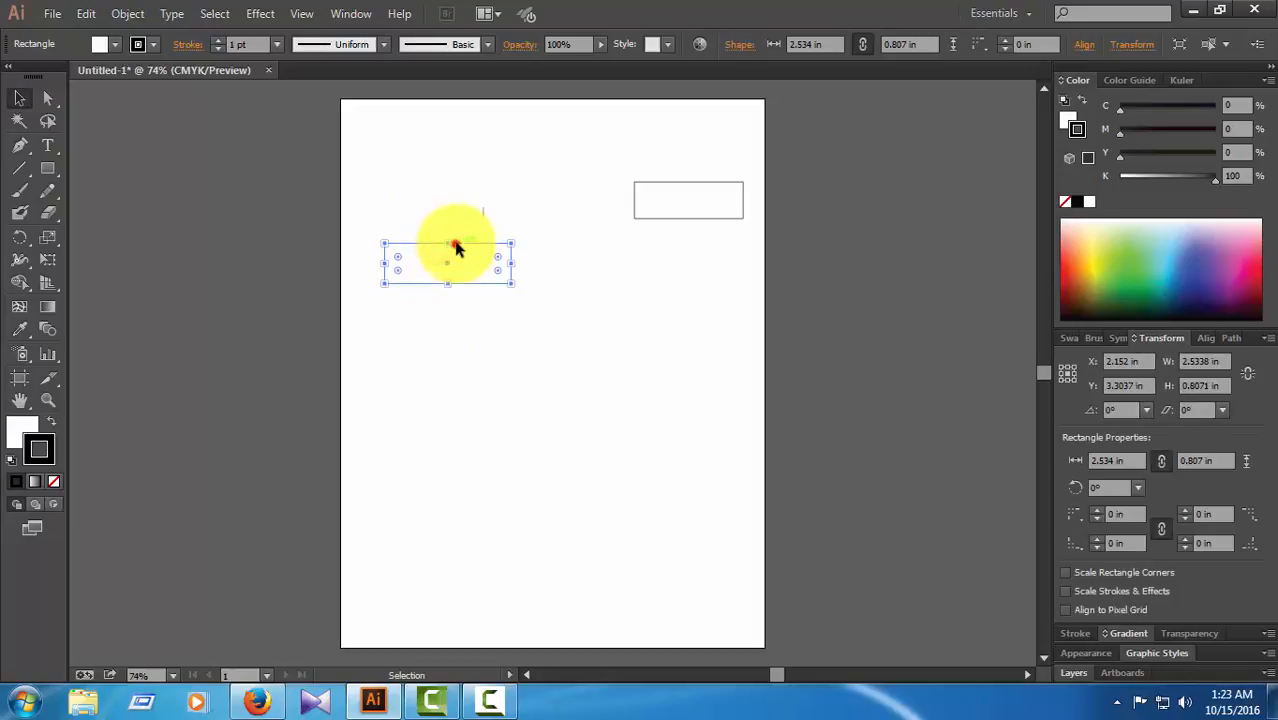
{"action": "left_click_drag", "start_coordinate": [455, 244], "coordinate": [451, 189]}
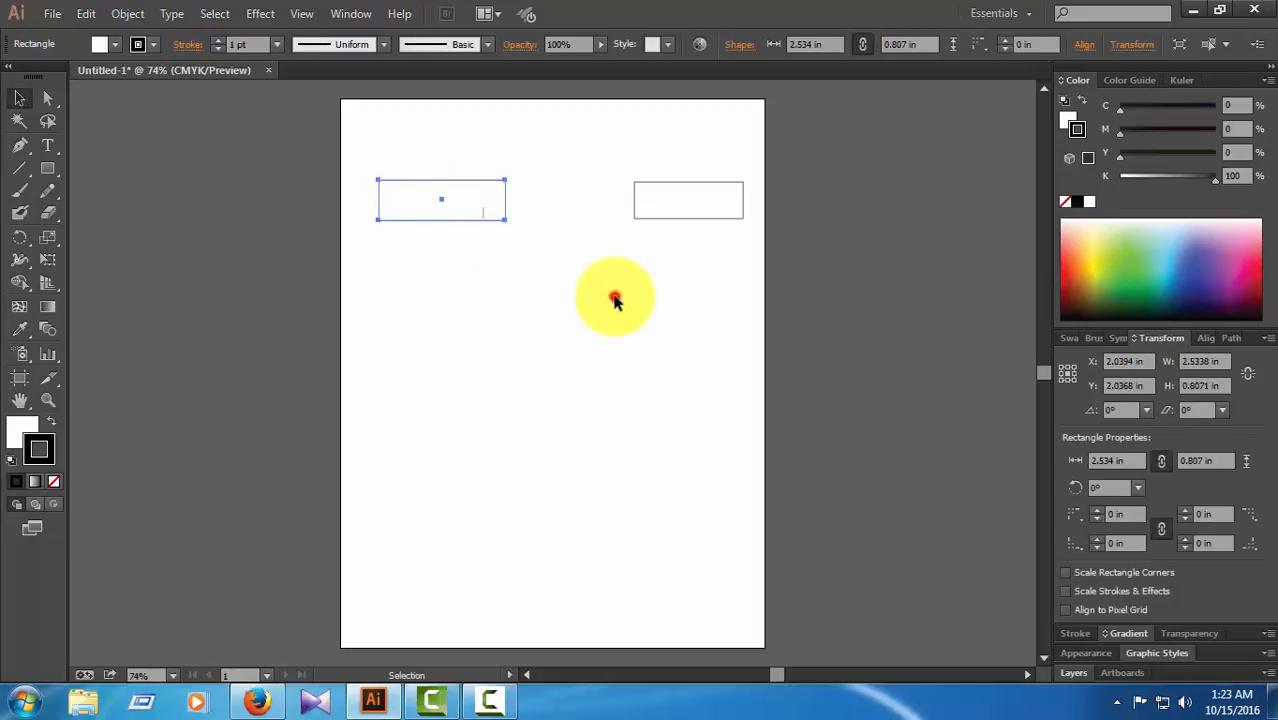
{"action": "left_click", "coordinate": [614, 295]}
Draw two more rectangles side by side below the first pair, about 3.3 by 0.9 in and 2.59 by 0.9 in
{"action": "left_click", "coordinate": [47, 168]}
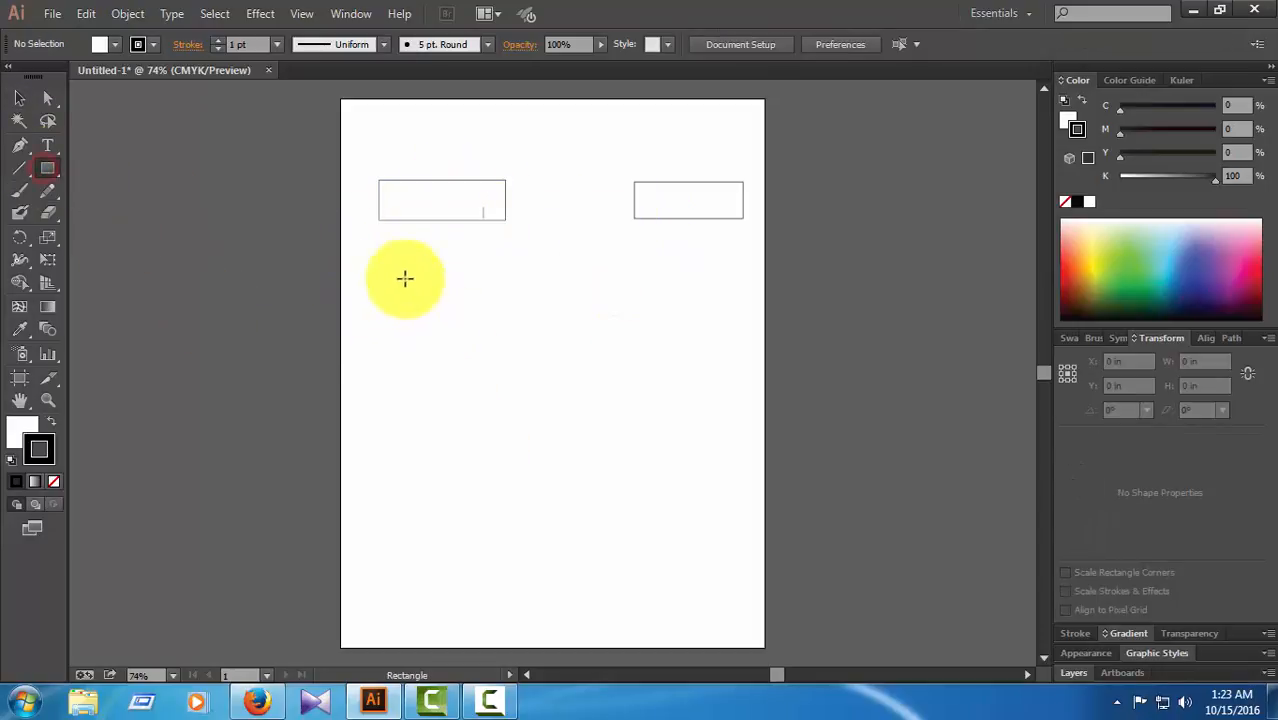
{"action": "left_click_drag", "start_coordinate": [388, 264], "coordinate": [553, 308]}
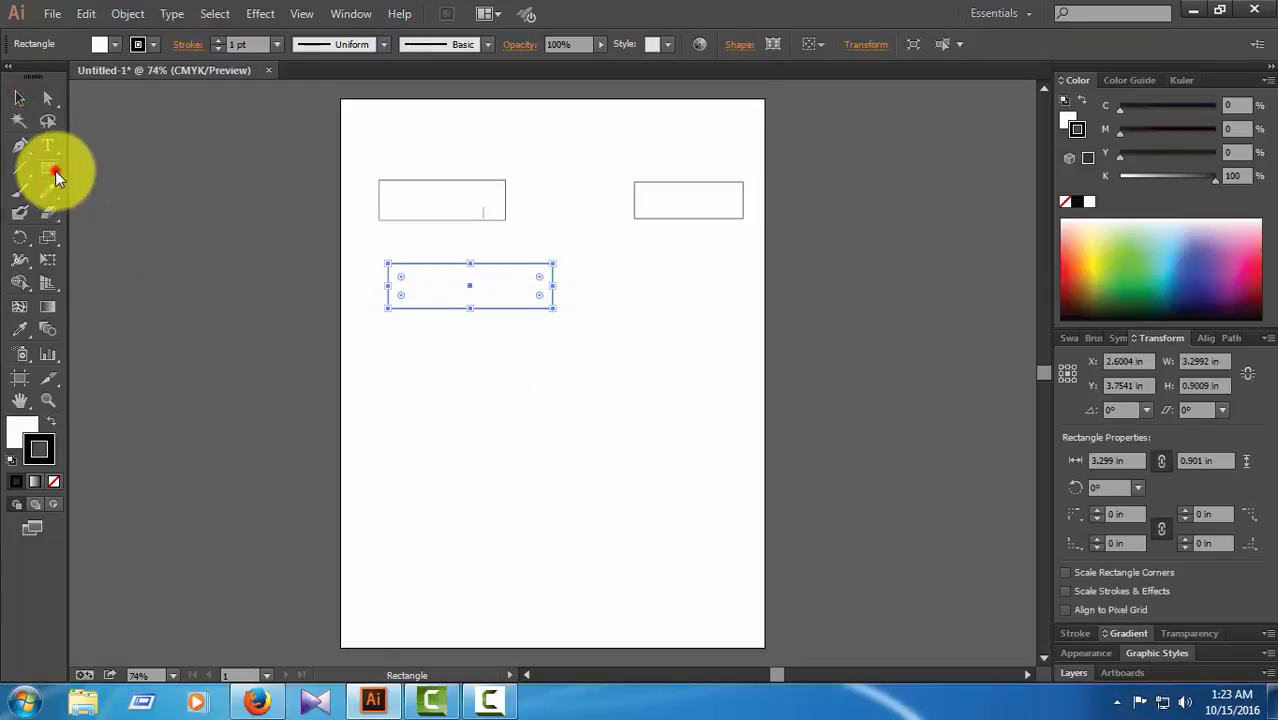
{"action": "left_click_drag", "start_coordinate": [606, 262], "coordinate": [737, 308]}
{"action": "left_click", "coordinate": [22, 98]}
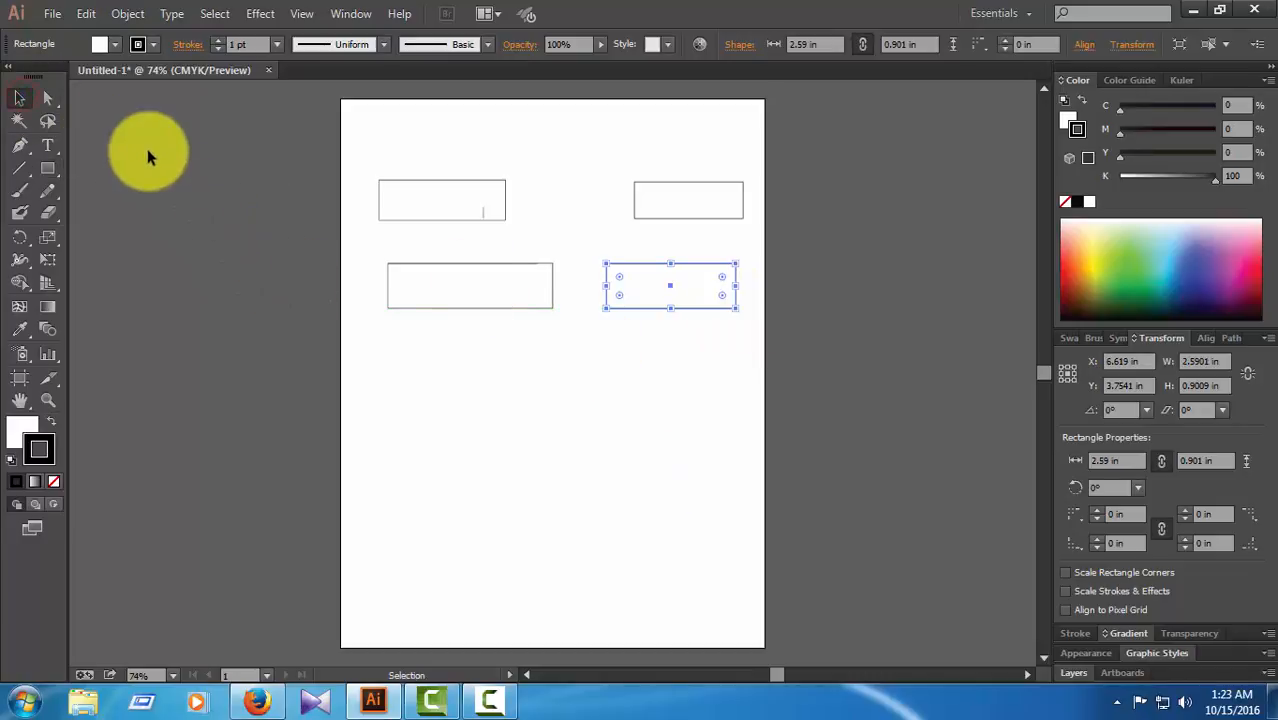
Try to slant the upper left rectangle by moving its top edge with the Direct Selection tool, and undo the change
{"action": "left_click", "coordinate": [51, 98]}
{"action": "left_click", "coordinate": [465, 177]}
{"action": "left_click_drag", "start_coordinate": [462, 181], "coordinate": [474, 150]}
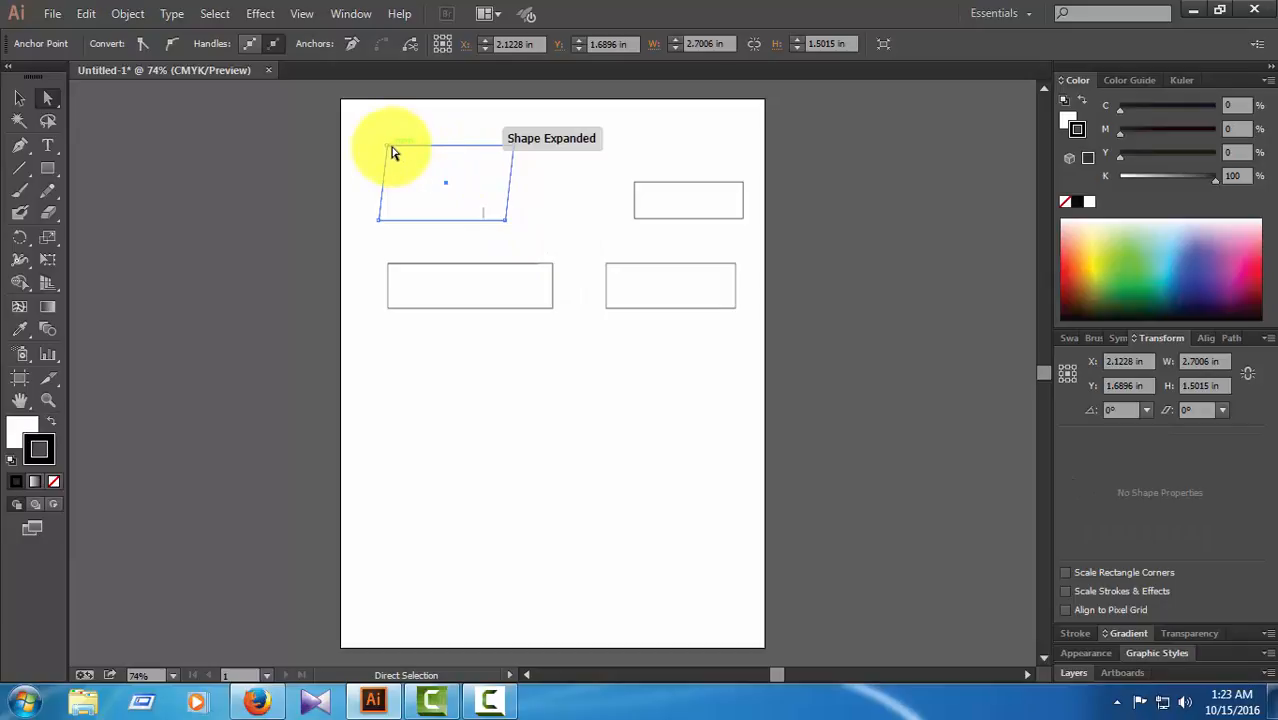
{"action": "key", "text": "ctrl+z"}
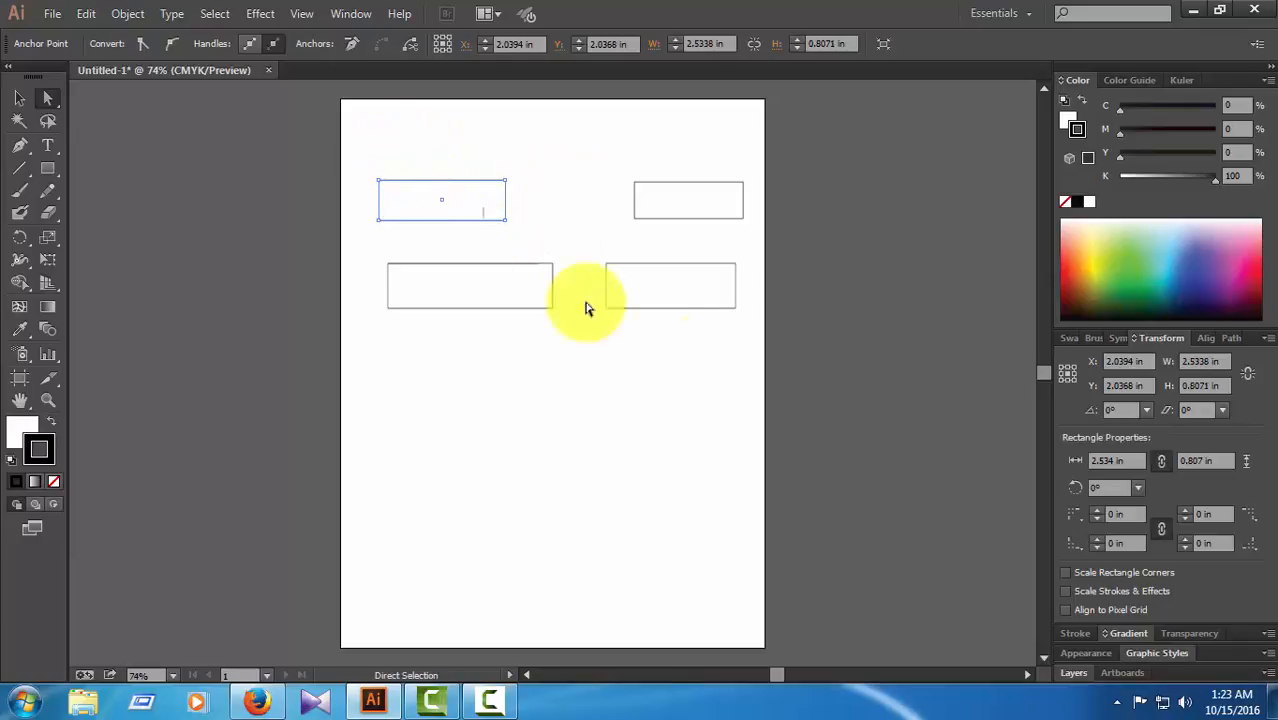
{"action": "left_click", "coordinate": [830, 305]}
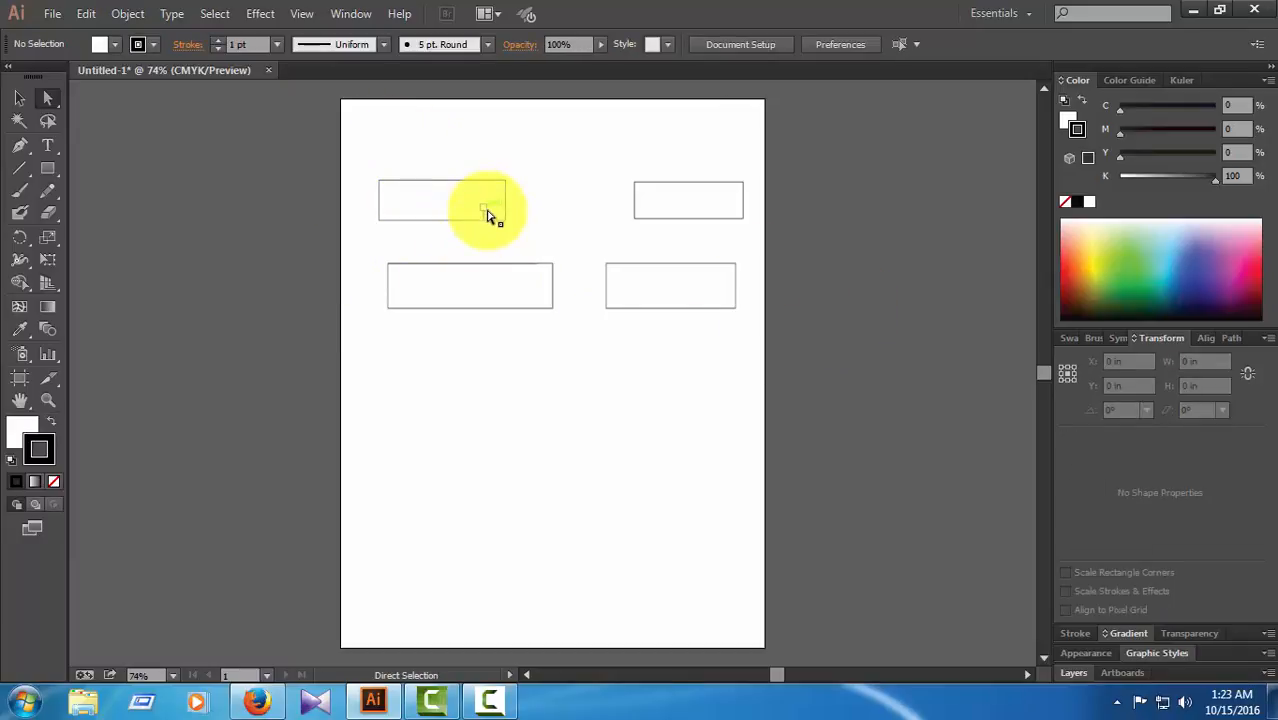
{"action": "left_click", "coordinate": [484, 212]}
{"action": "key", "text": "ctrl+shift+a"}
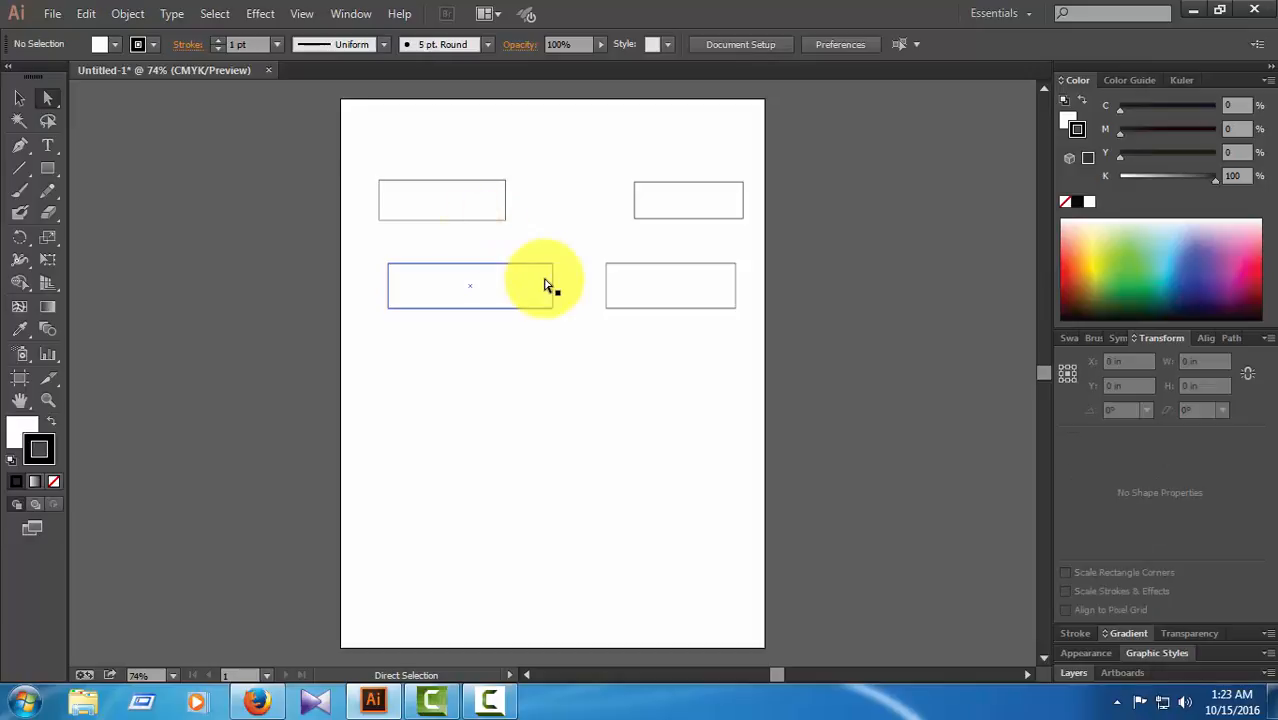
{"action": "left_click", "coordinate": [214, 205]}
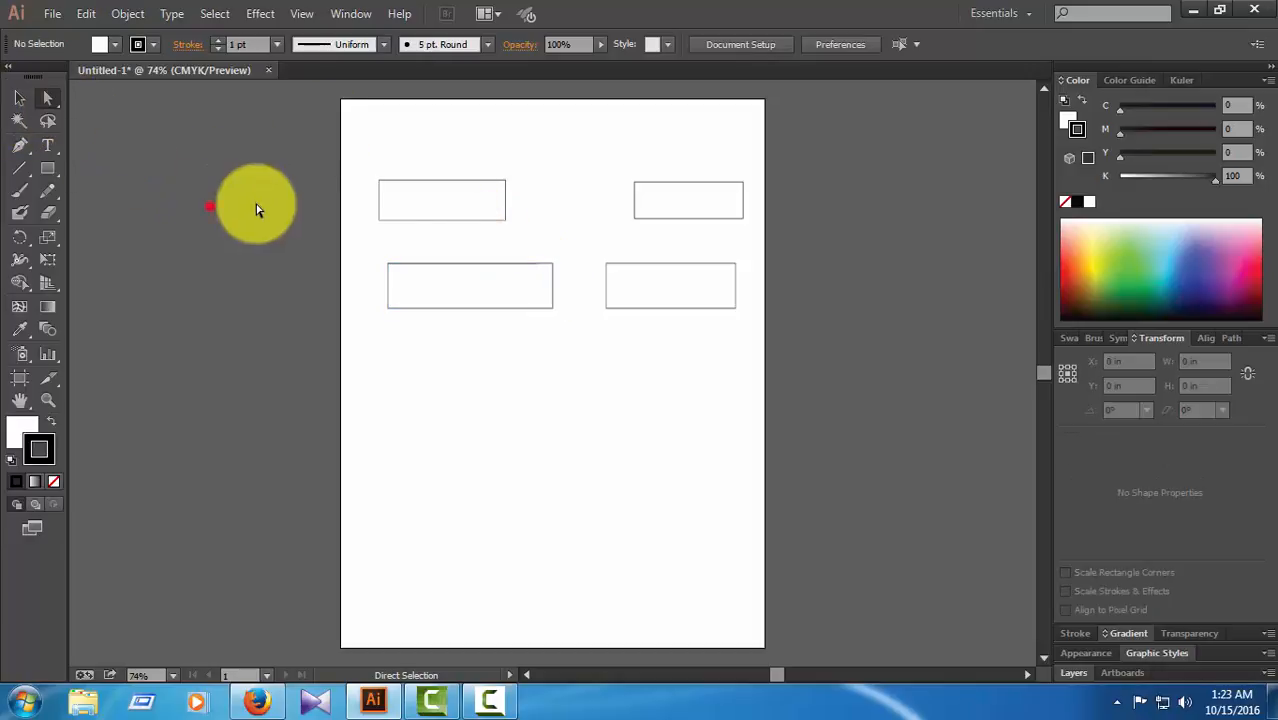
{"action": "left_click", "coordinate": [445, 183]}
{"action": "left_click", "coordinate": [481, 271]}
{"action": "left_click", "coordinate": [699, 208]}
{"action": "left_click", "coordinate": [693, 271]}
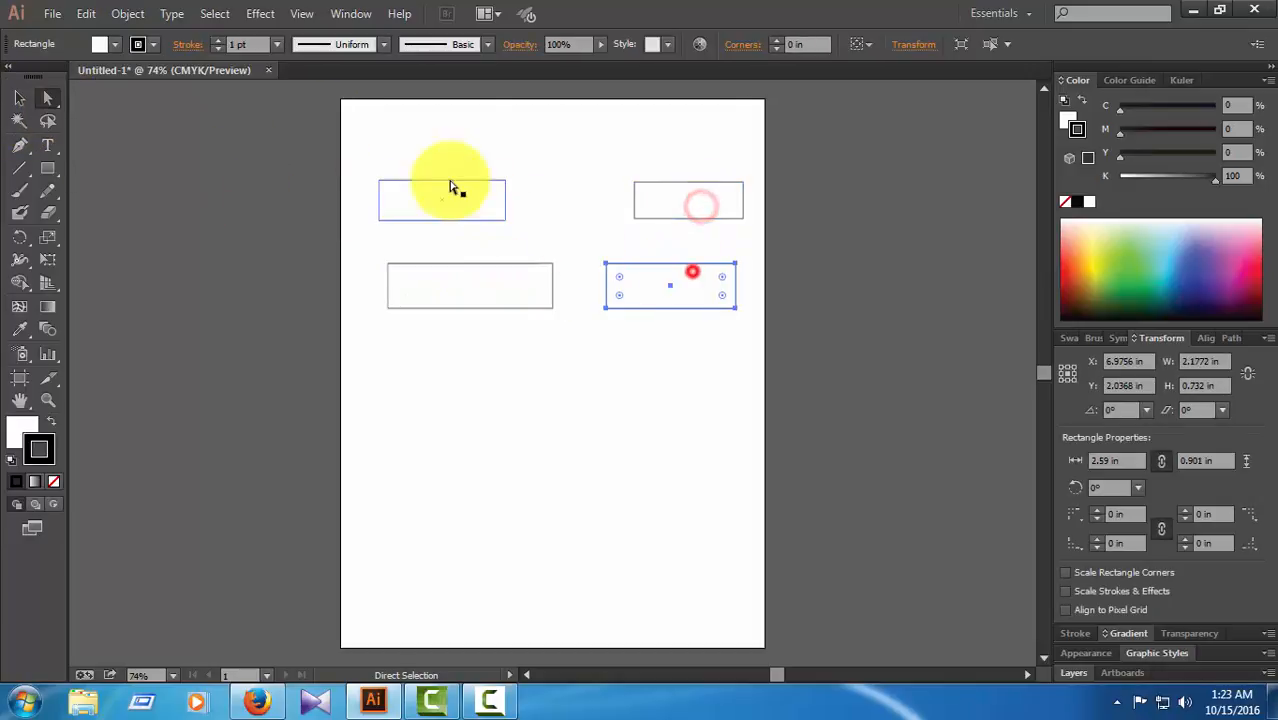
{"action": "left_click", "coordinate": [448, 182]}
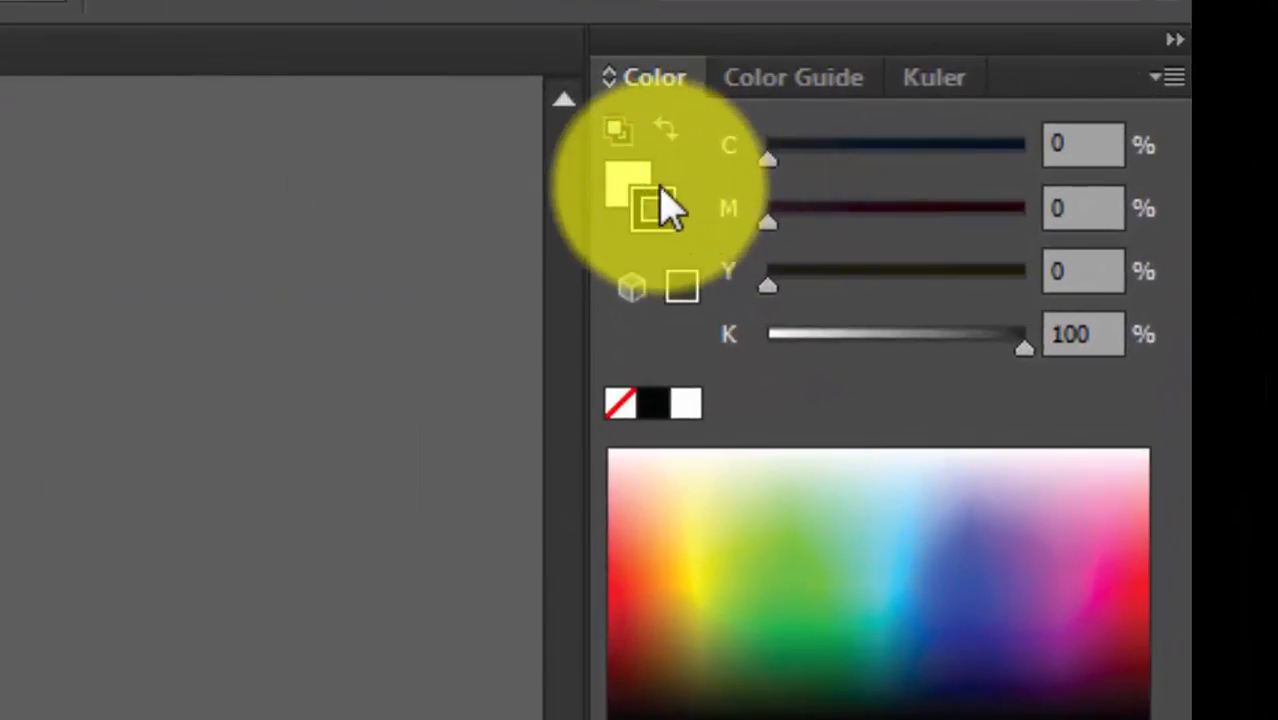
Fill the upper left rectangle with 100% cyan, keeping magenta, yellow and black at 0%
{"action": "left_click", "coordinate": [725, 166]}
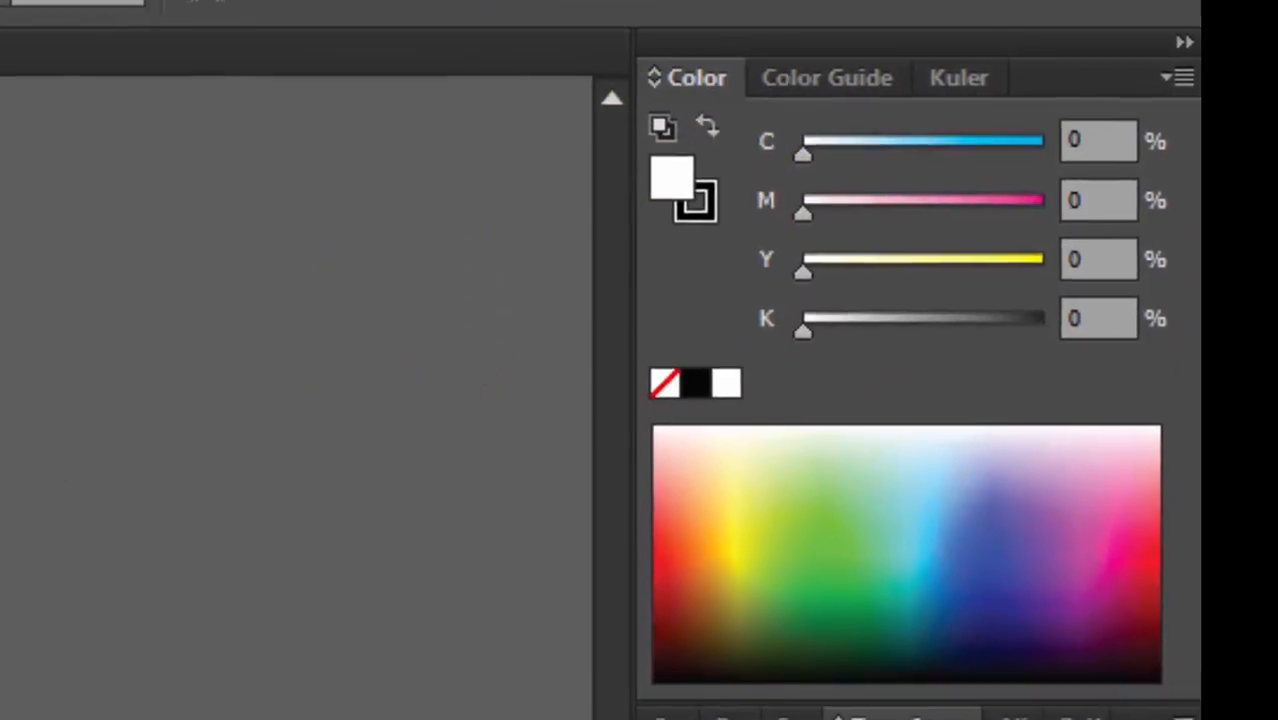
{"action": "left_click", "coordinate": [920, 277]}
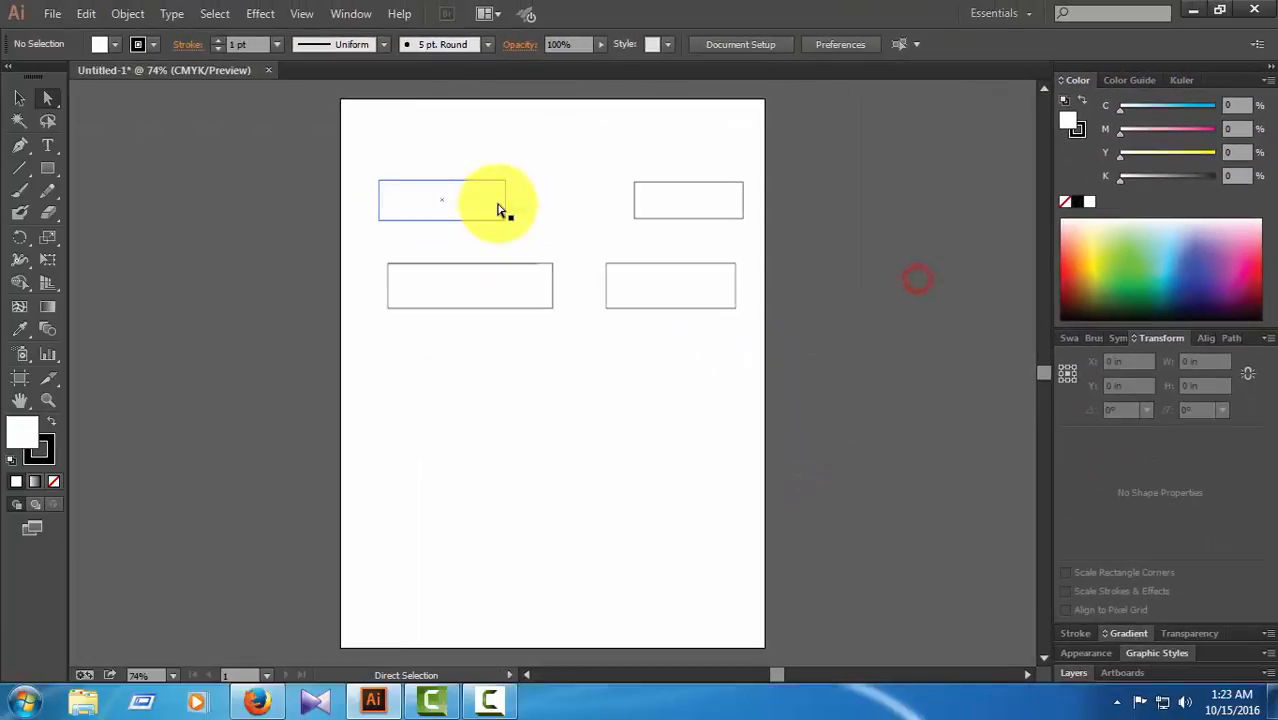
{"action": "left_click", "coordinate": [497, 204]}
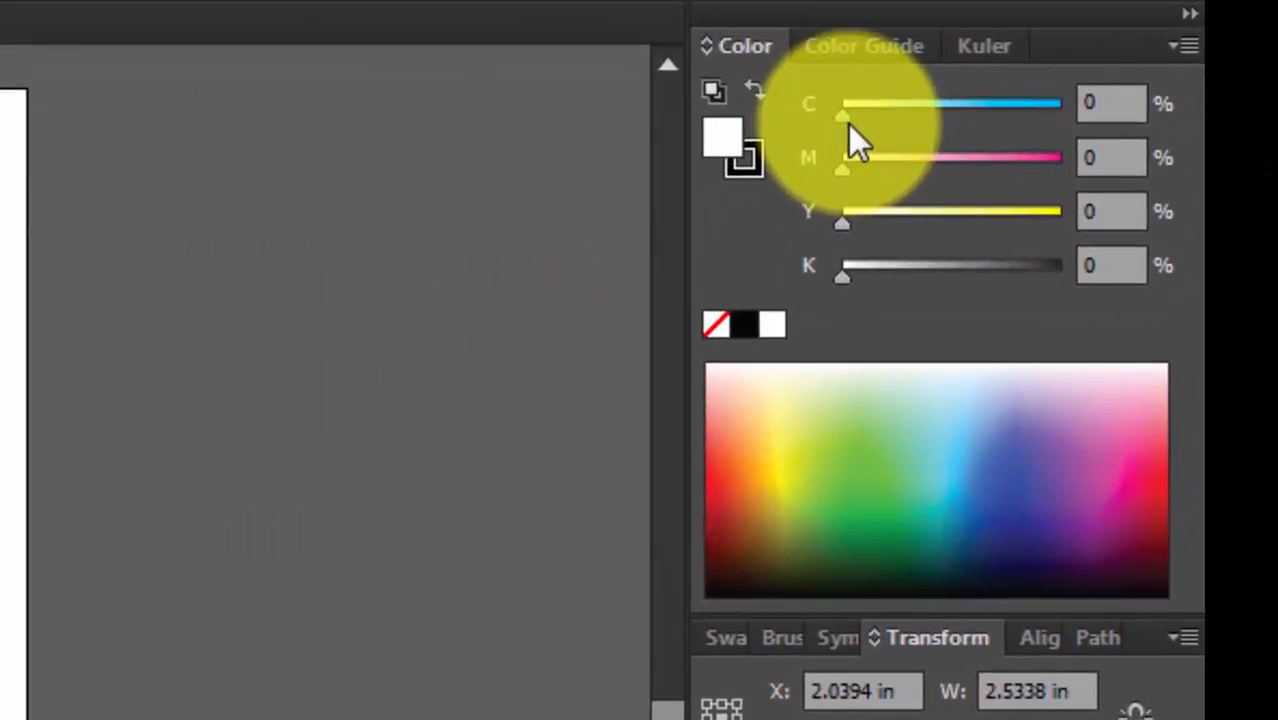
{"action": "left_click_drag", "start_coordinate": [1120, 108], "coordinate": [1249, 111]}
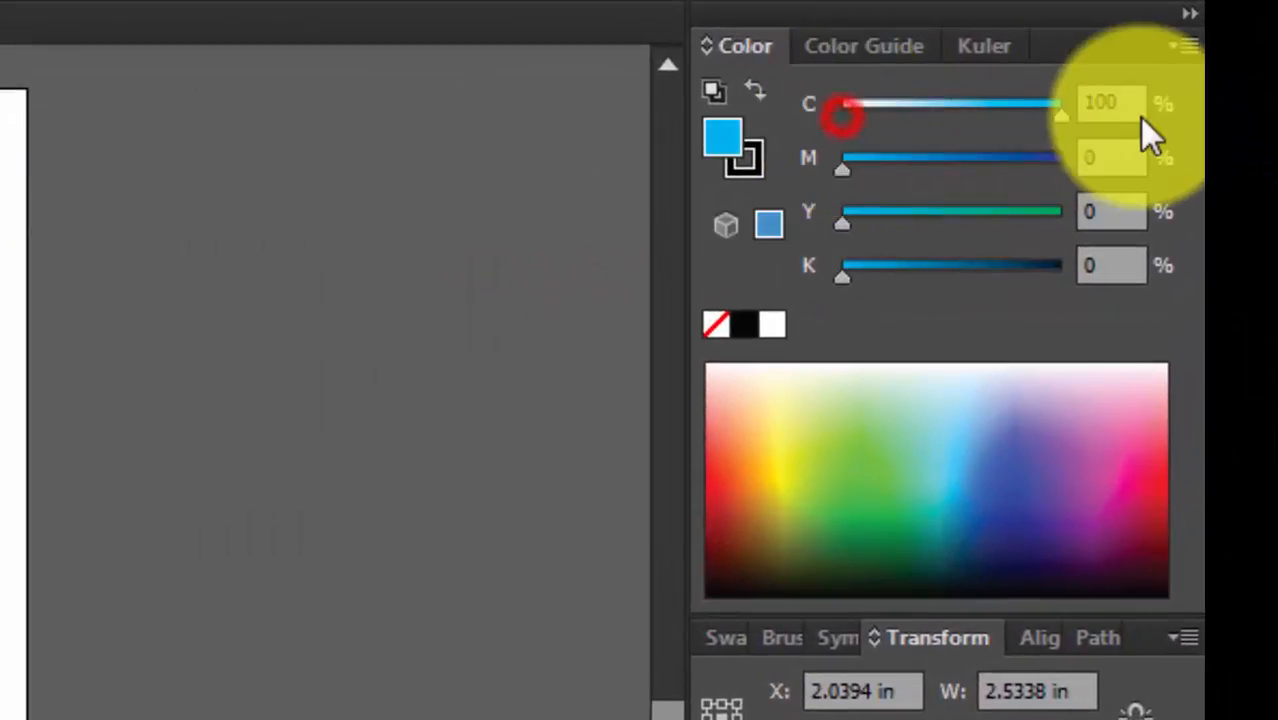
{"action": "left_click", "coordinate": [847, 172]}
{"action": "left_click", "coordinate": [841, 228]}
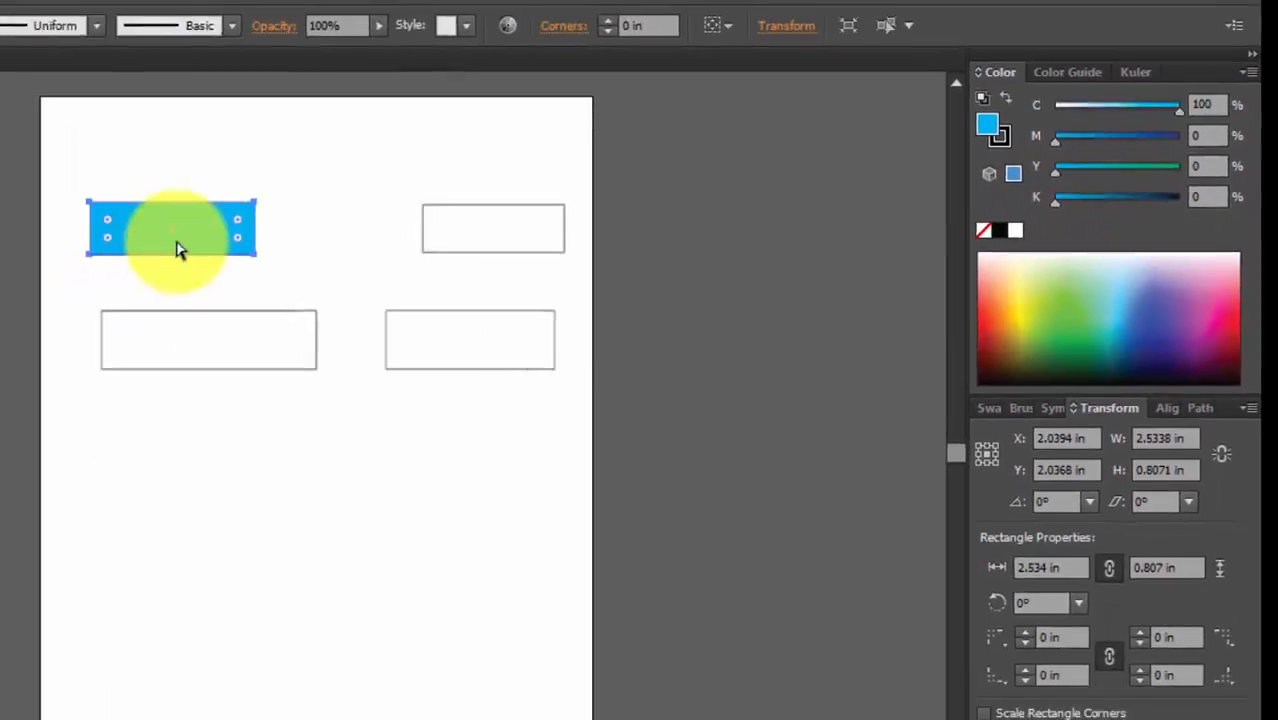
{"action": "left_click", "coordinate": [542, 219]}
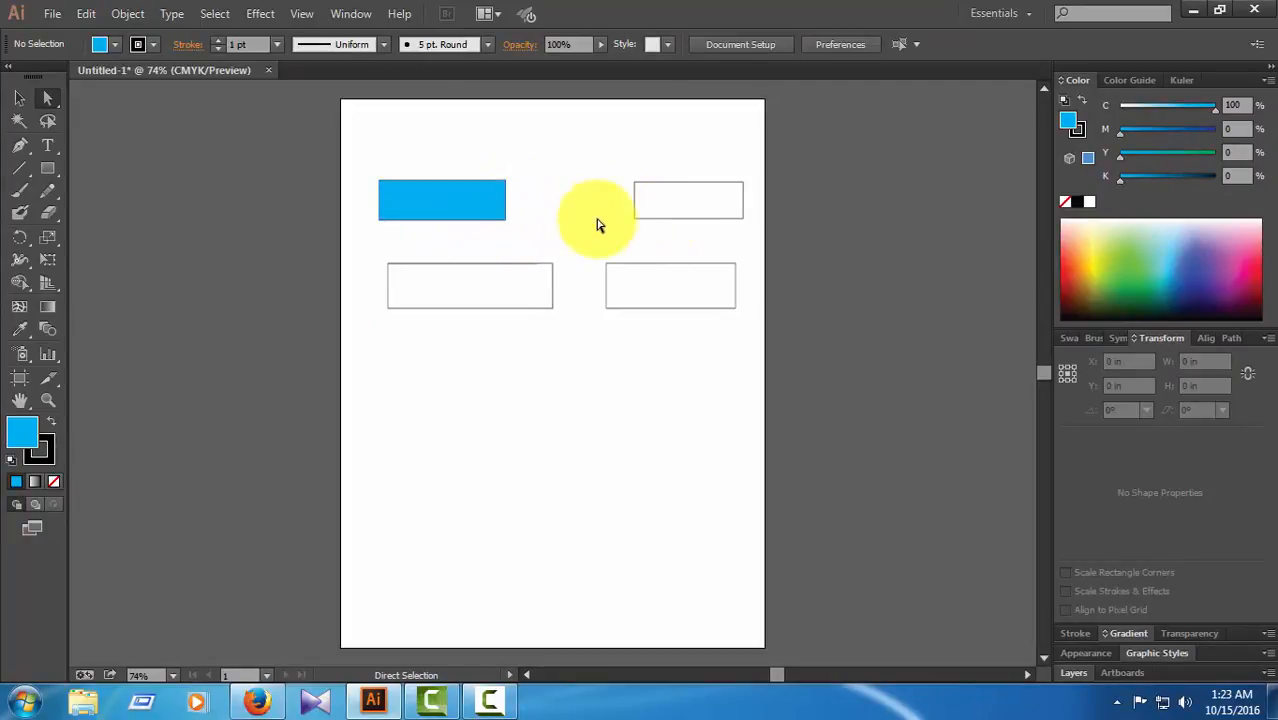
Fill the upper right rectangle with 100% magenta and deselect it
{"action": "left_click", "coordinate": [697, 195]}
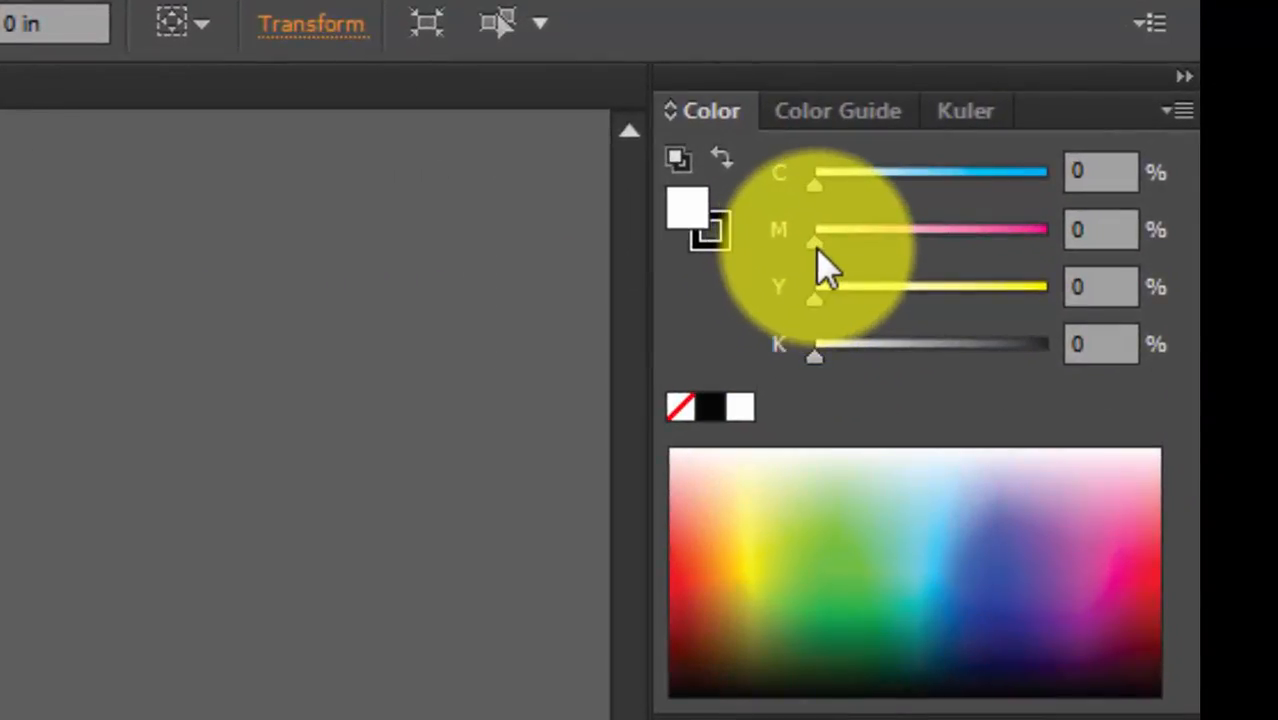
{"action": "left_click_drag", "start_coordinate": [816, 248], "coordinate": [1097, 248]}
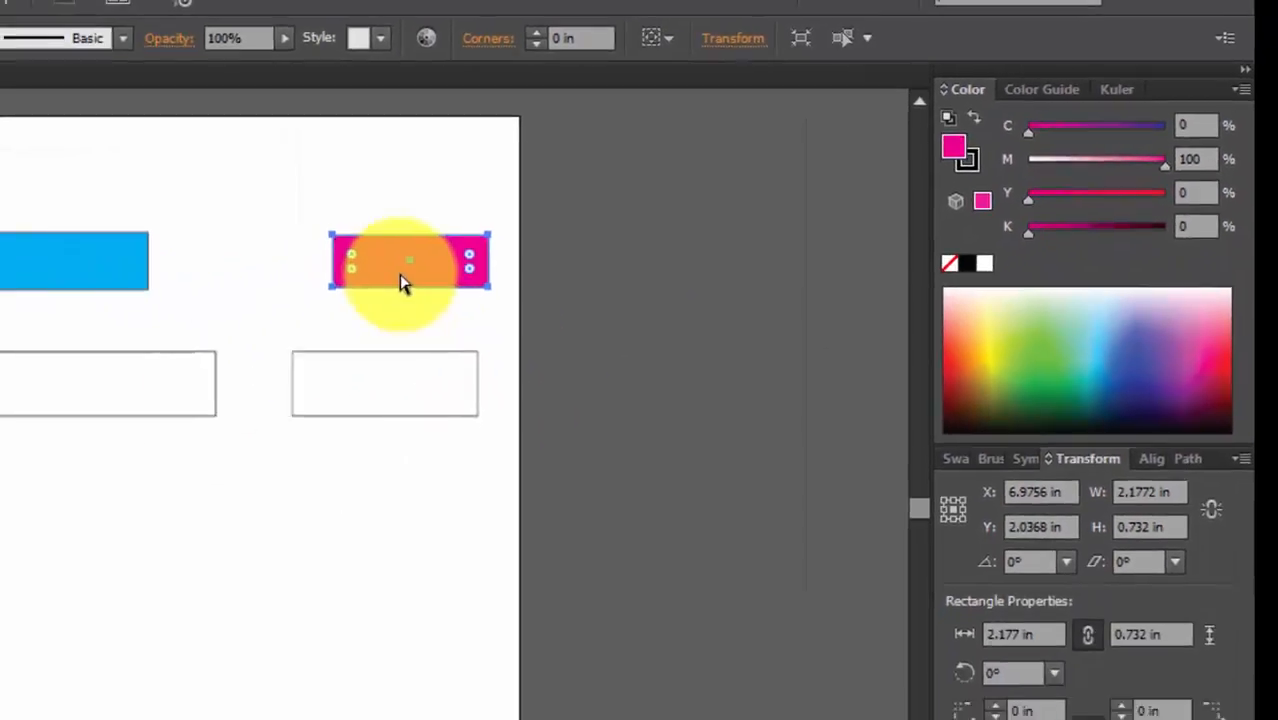
{"action": "left_click", "coordinate": [676, 236]}
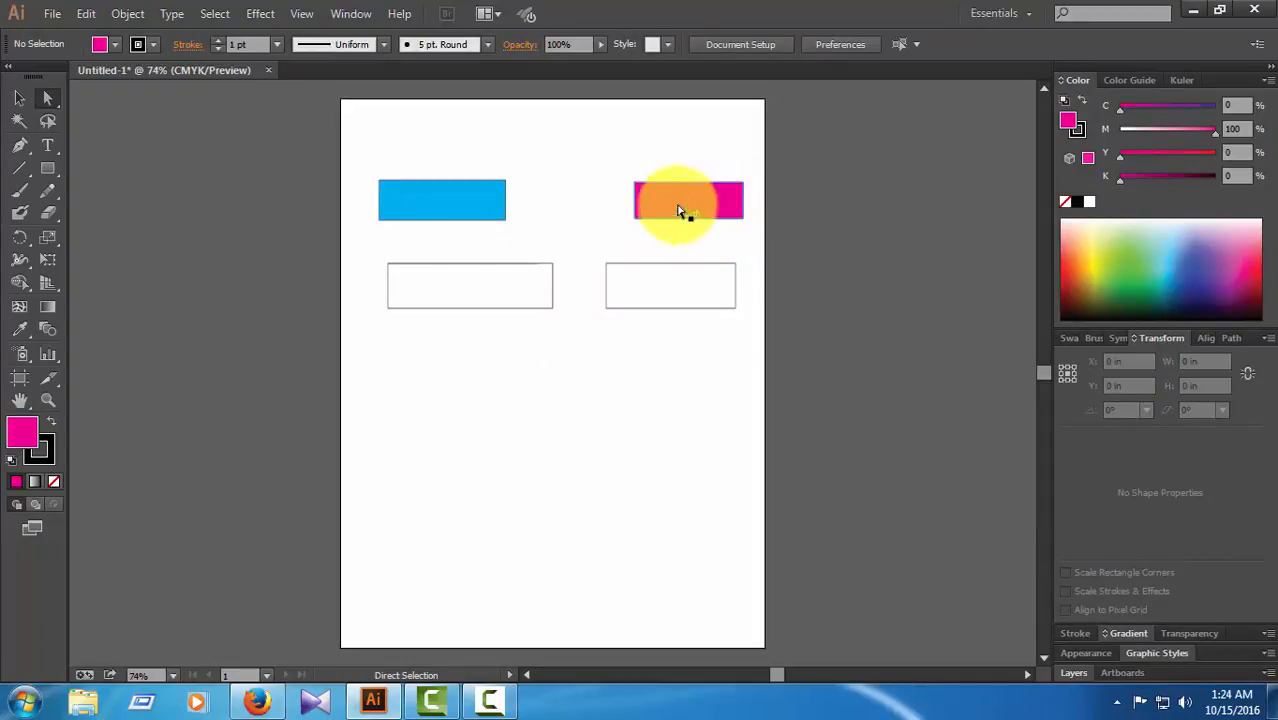
{"action": "left_click", "coordinate": [435, 203]}
{"action": "left_click", "coordinate": [714, 208]}
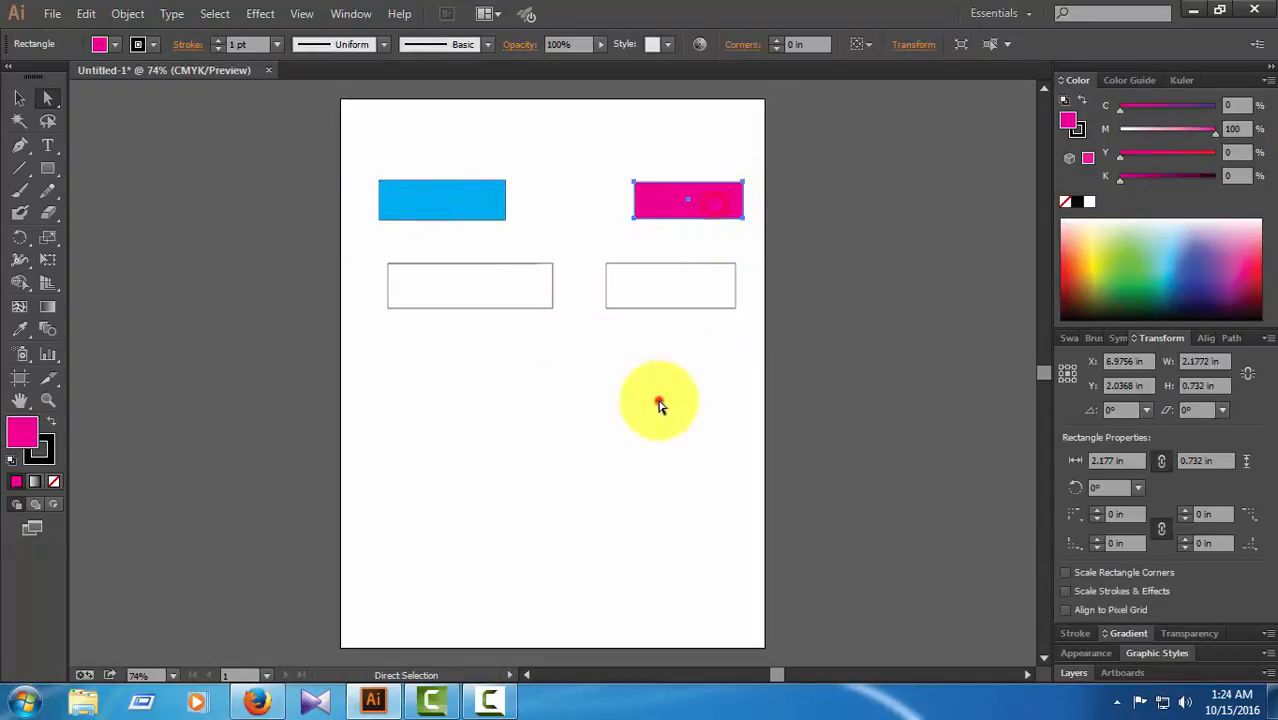
{"action": "left_click", "coordinate": [659, 400]}
Fill the lower left rectangle with 100% yellow and deselect it
{"action": "left_click", "coordinate": [476, 297]}
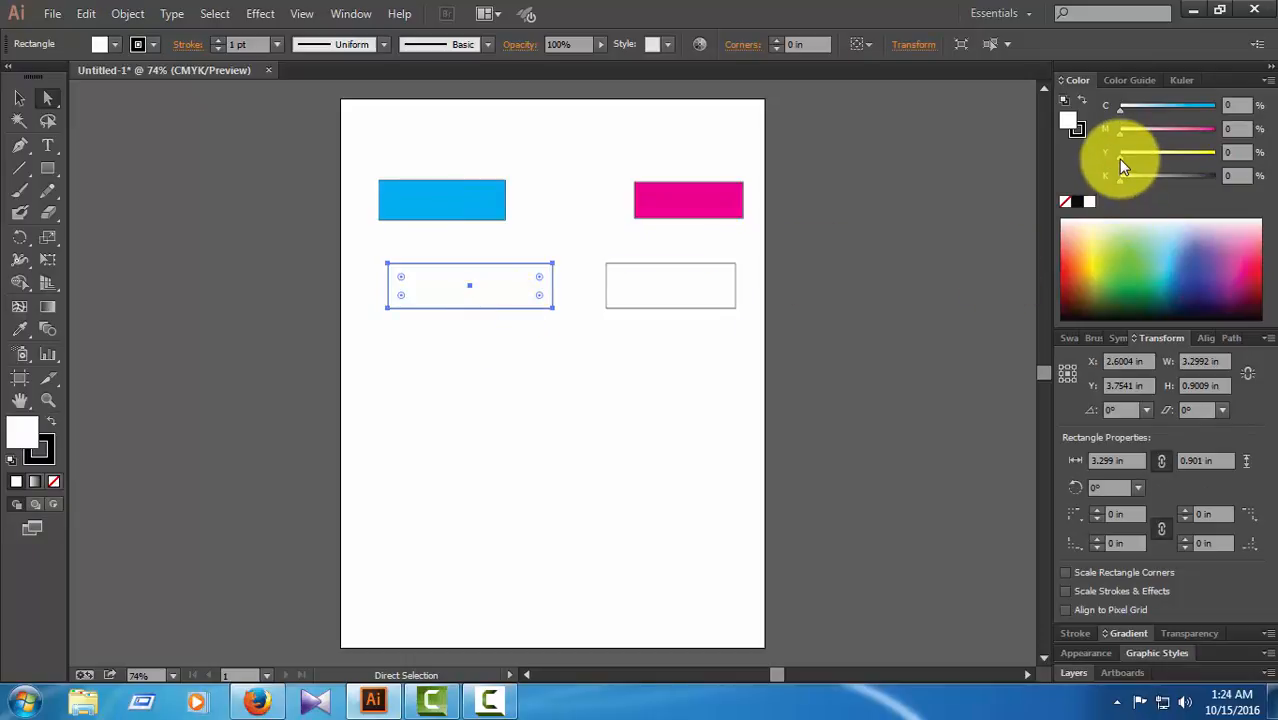
{"action": "left_click_drag", "start_coordinate": [1120, 159], "coordinate": [1230, 157]}
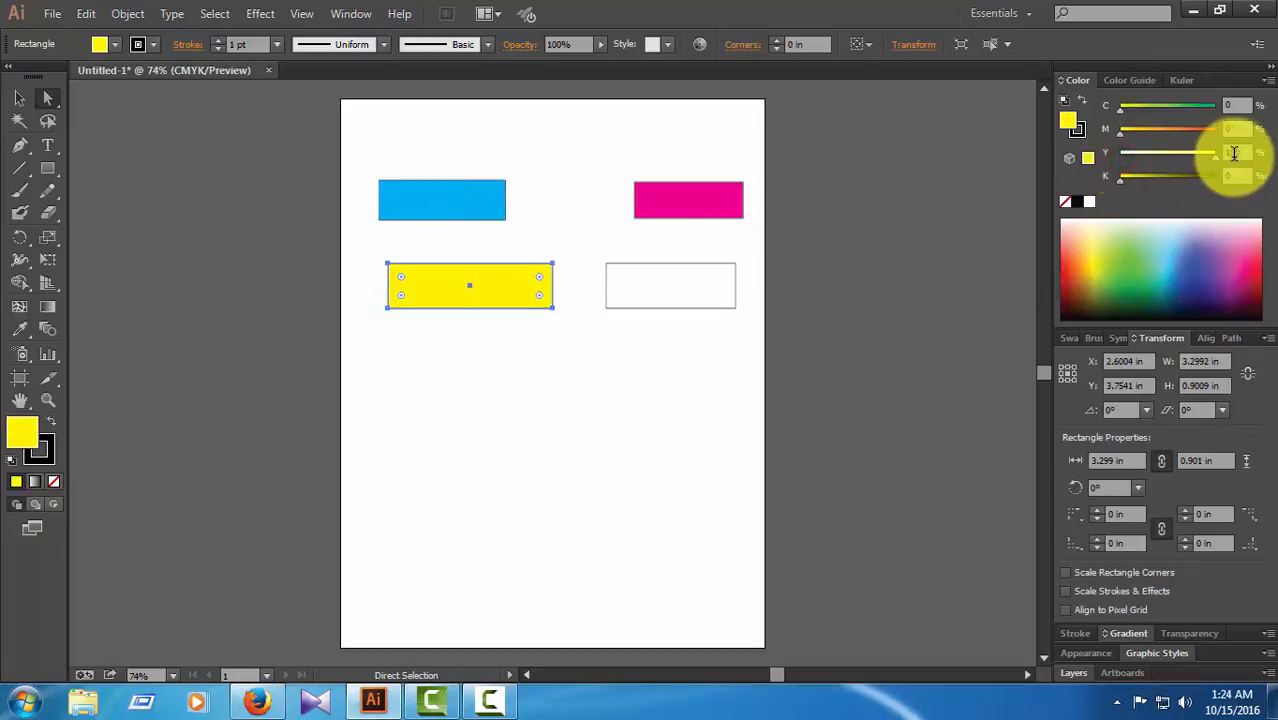
{"action": "left_click", "coordinate": [516, 337]}
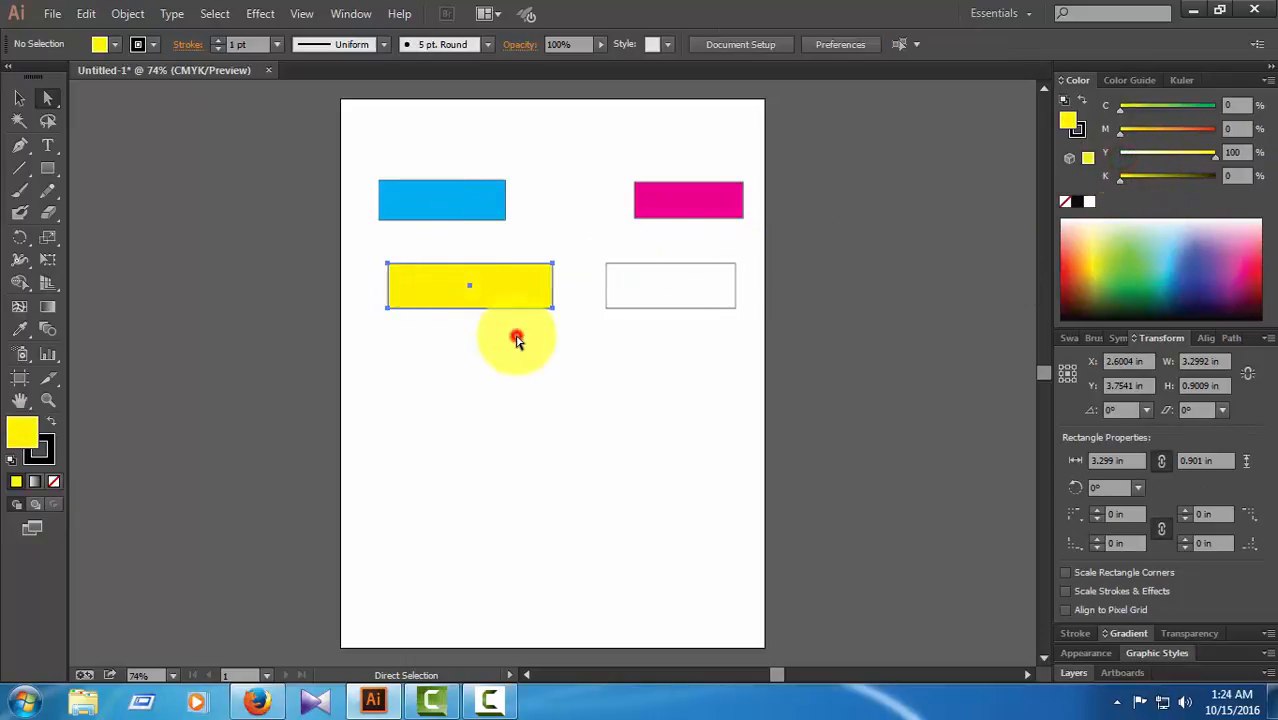
Fill the lower right rectangle with 100% black and deselect it
{"action": "left_click", "coordinate": [697, 268]}
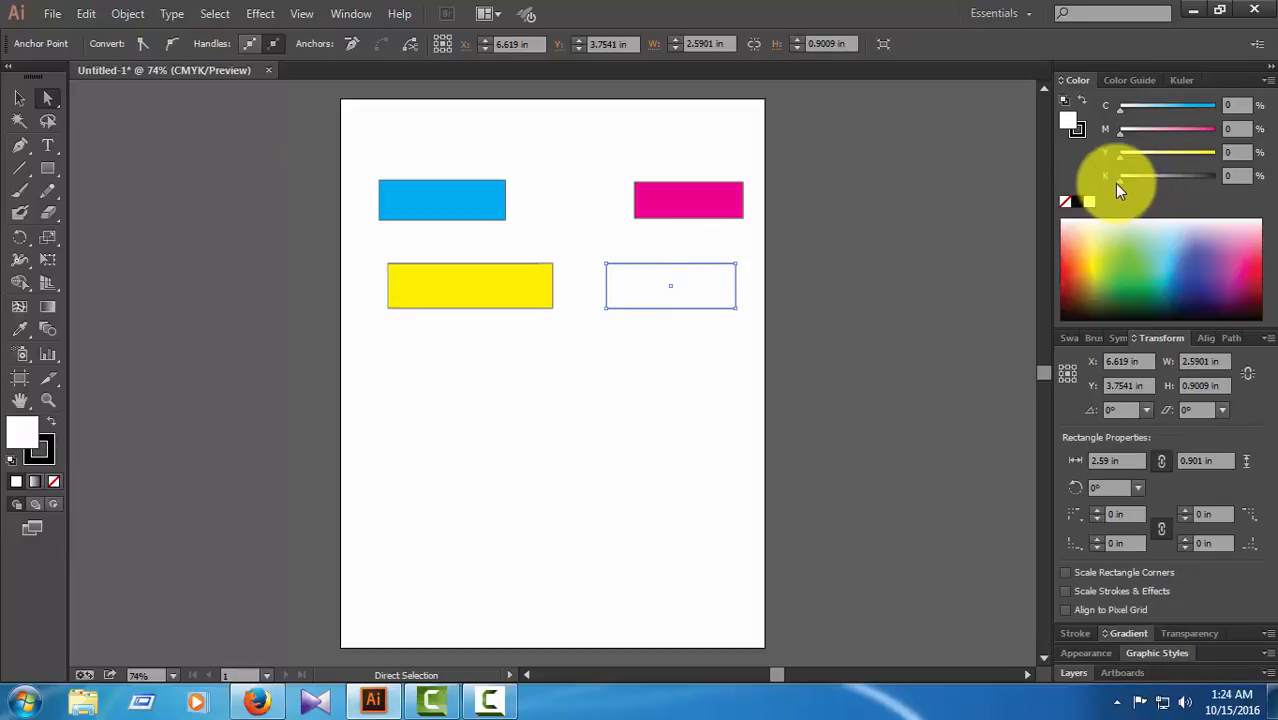
{"action": "left_click_drag", "start_coordinate": [1118, 190], "coordinate": [1232, 180]}
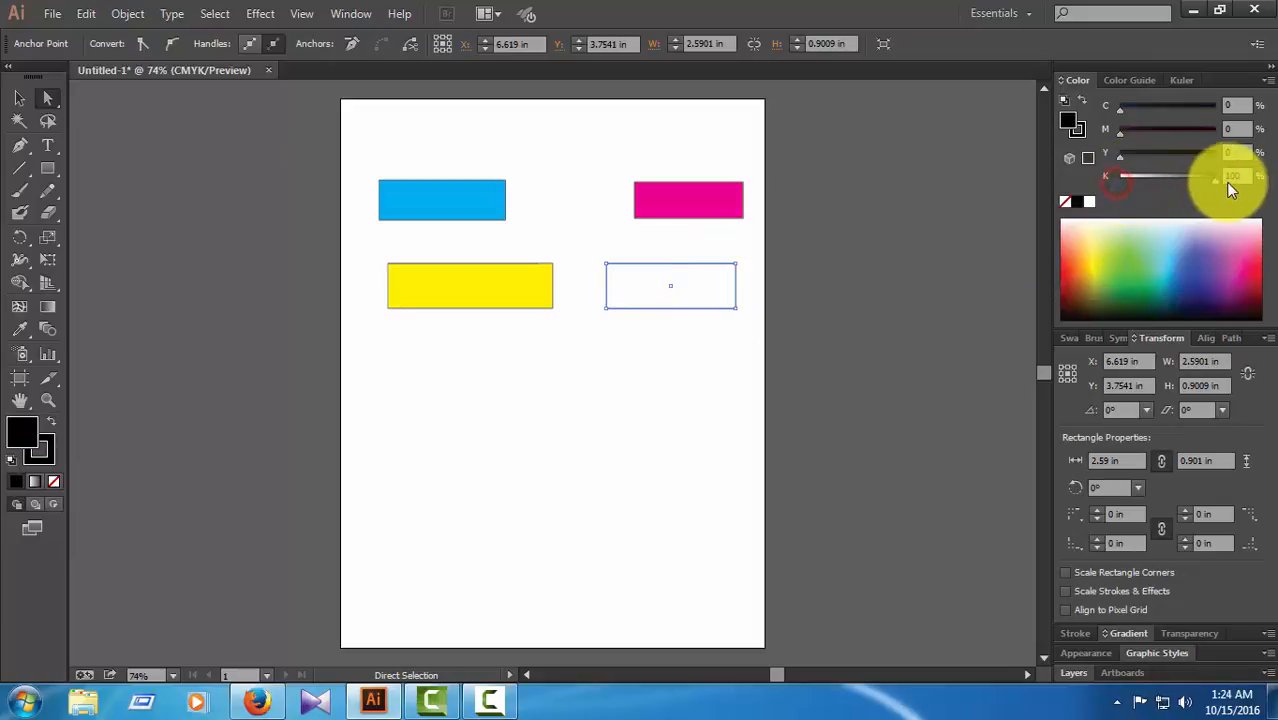
{"action": "left_click", "coordinate": [684, 360]}
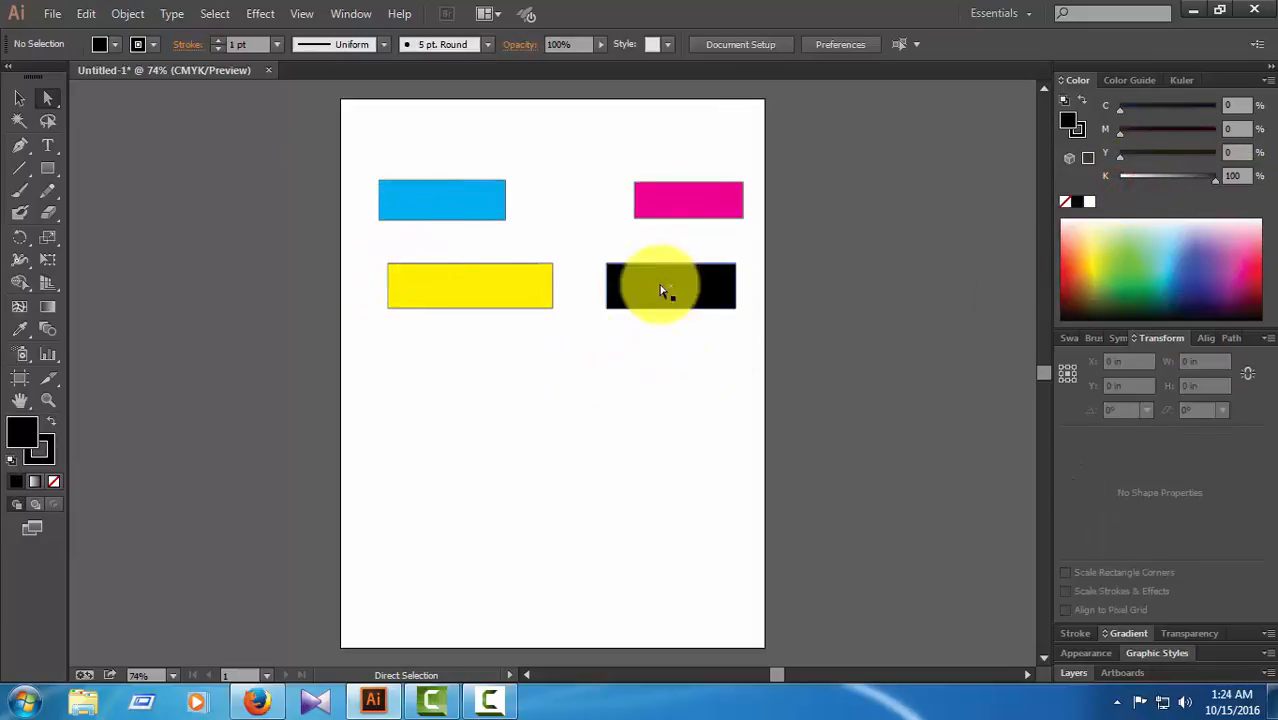
Move the yellow, black and magenta rectangles down and to the left, placing magenta above black at about X 6.54 in, Y 3.86 in
{"action": "left_click_drag", "start_coordinate": [502, 280], "coordinate": [474, 297]}
{"action": "left_click_drag", "start_coordinate": [736, 295], "coordinate": [666, 344]}
{"action": "left_click_drag", "start_coordinate": [695, 207], "coordinate": [673, 297]}
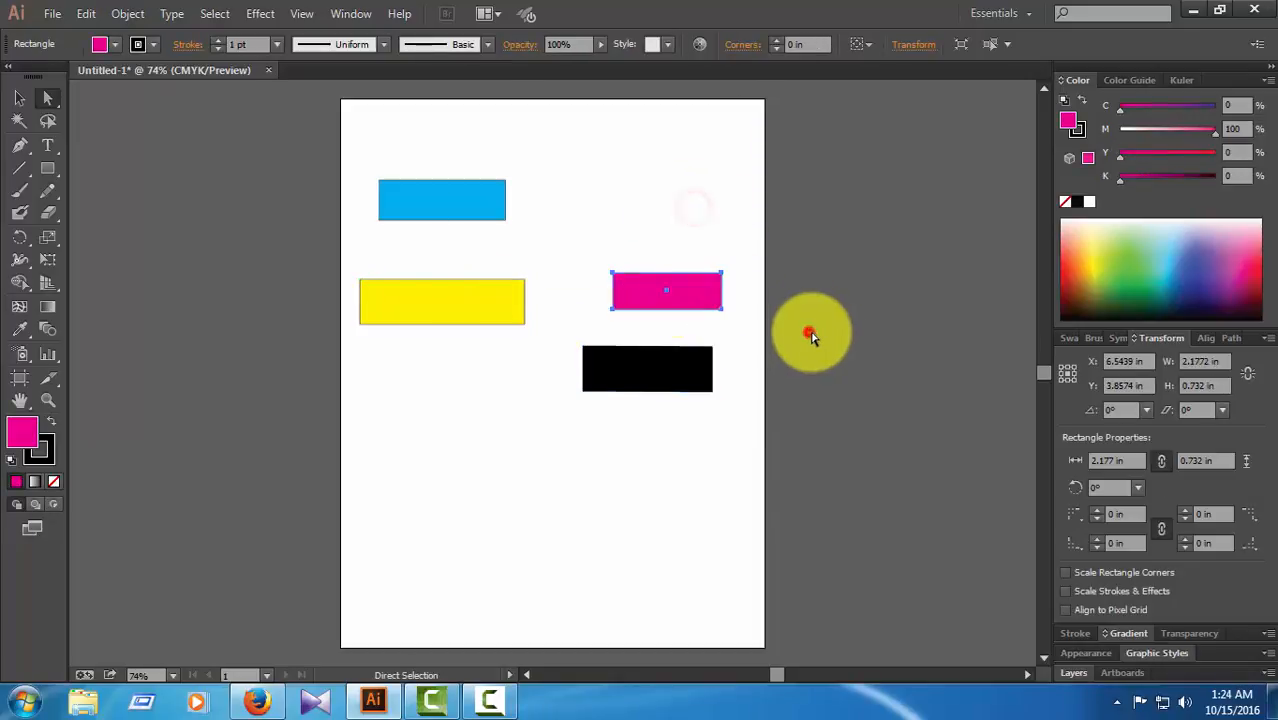
{"action": "left_click", "coordinate": [810, 337]}
{"action": "left_click", "coordinate": [595, 518]}
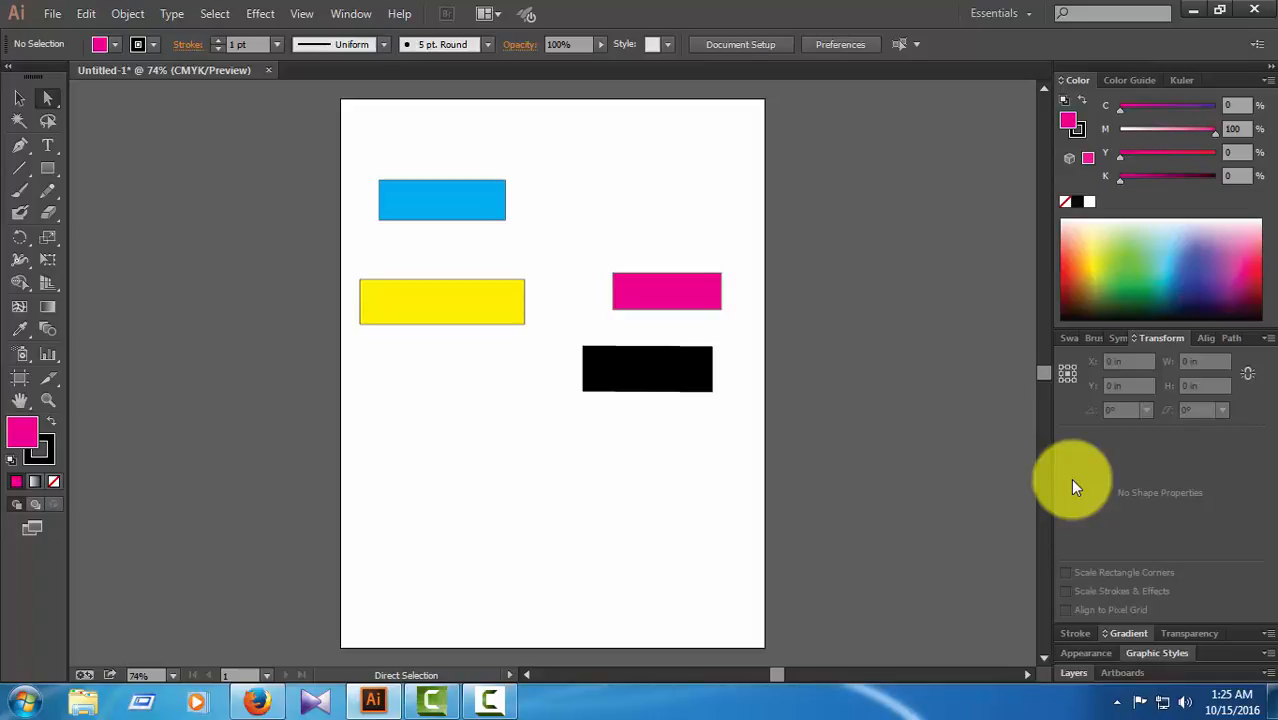
{"action": "left_click", "coordinate": [434, 203]}
{"action": "left_click", "coordinate": [523, 421]}
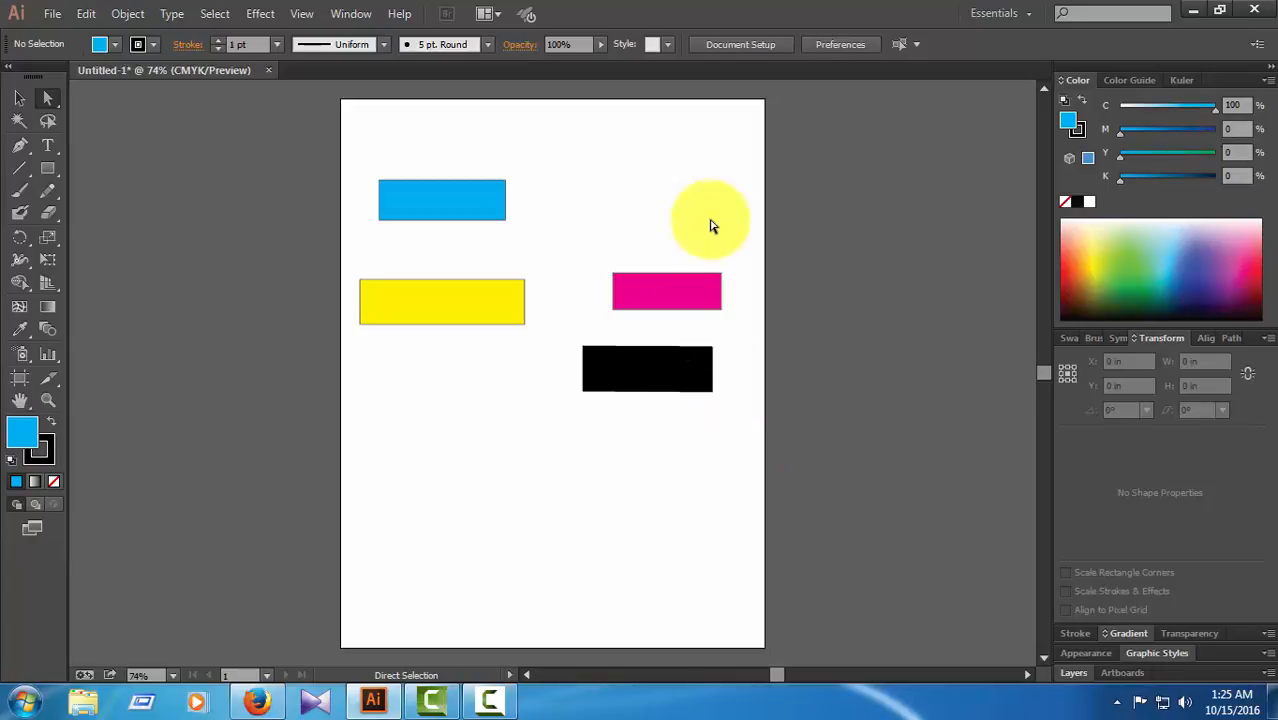
{"action": "left_click", "coordinate": [688, 247]}
{"action": "left_click", "coordinate": [731, 322]}
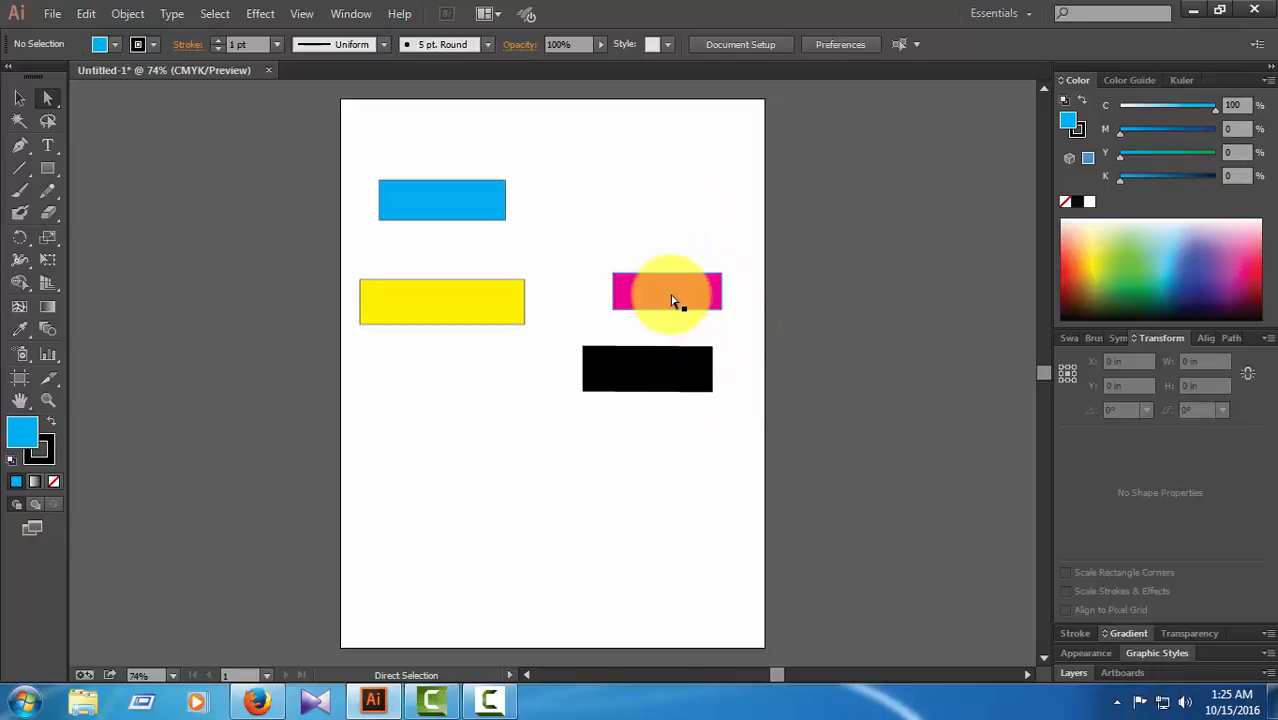
Arrange the magenta, yellow and black rectangles in a two-by-two grid with the cyan one, narrowing yellow to cyan's width and black to magenta's right edge
{"action": "left_click_drag", "start_coordinate": [676, 300], "coordinate": [584, 198]}
{"action": "left_click_drag", "start_coordinate": [468, 293], "coordinate": [488, 268]}
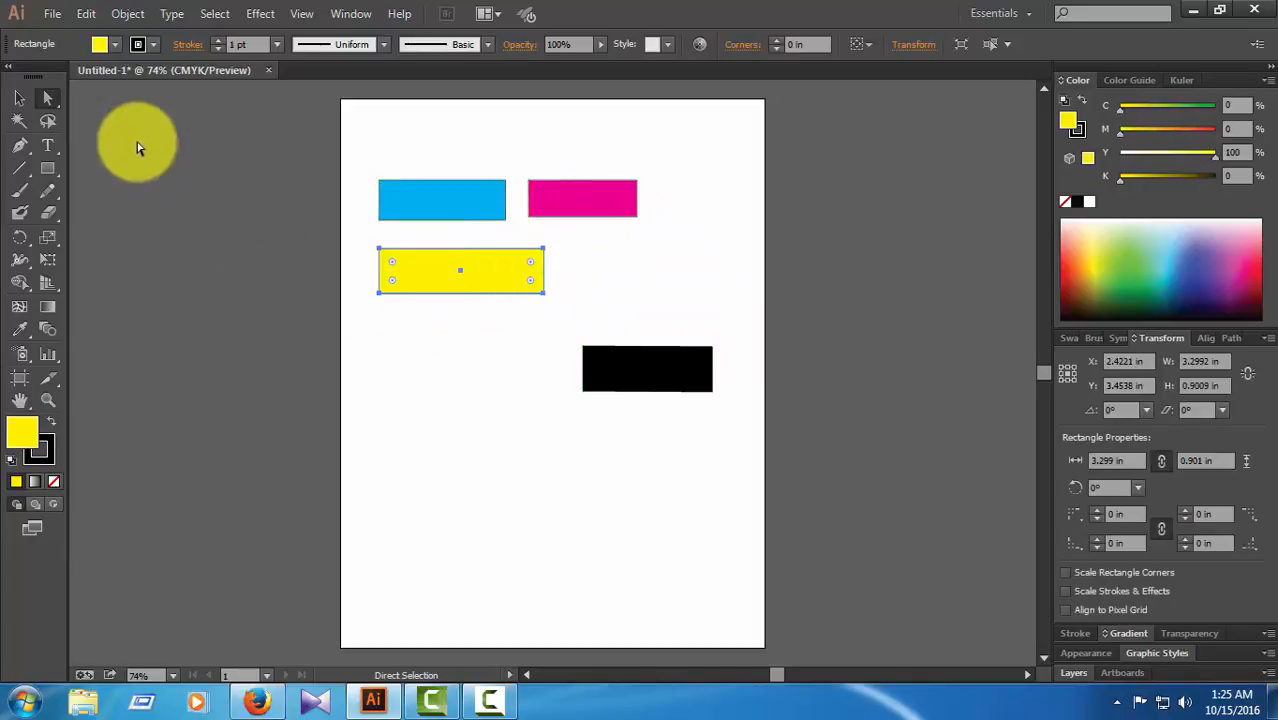
{"action": "left_click", "coordinate": [18, 98]}
{"action": "left_click_drag", "start_coordinate": [544, 271], "coordinate": [507, 271]}
{"action": "left_click_drag", "start_coordinate": [658, 355], "coordinate": [637, 274]}
{"action": "left_click", "coordinate": [687, 278]}
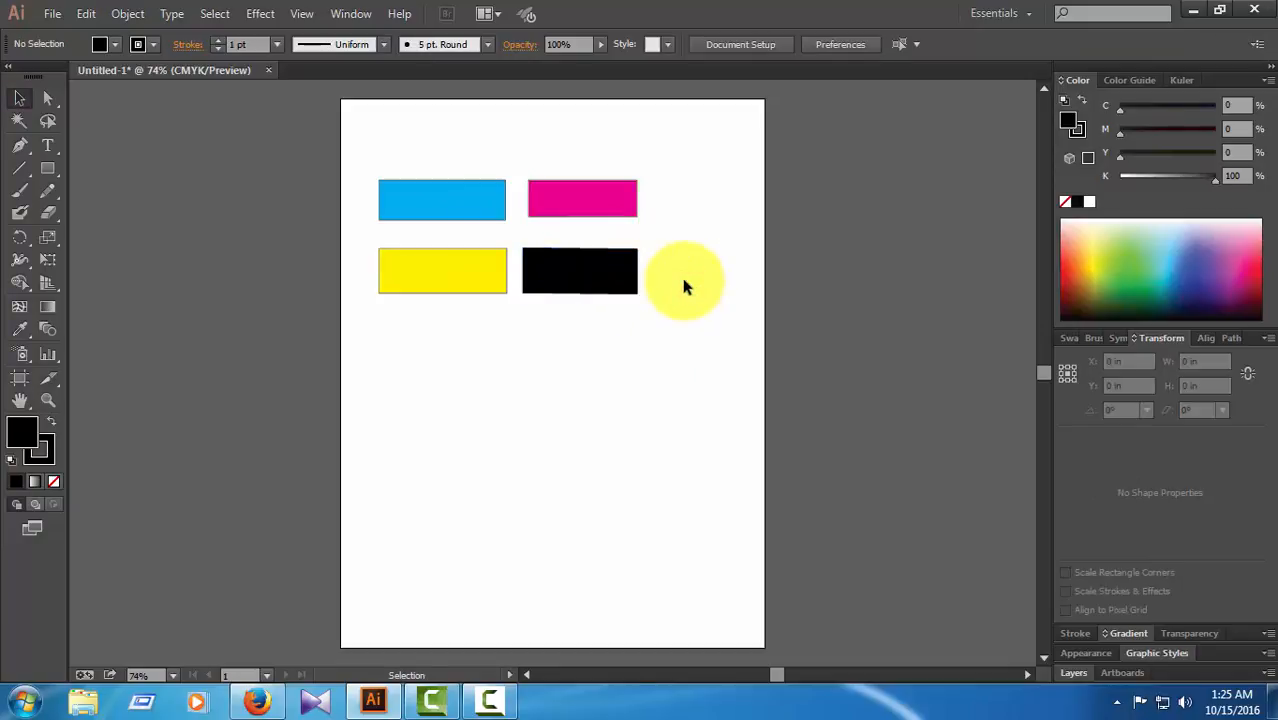
{"action": "left_click", "coordinate": [654, 380]}
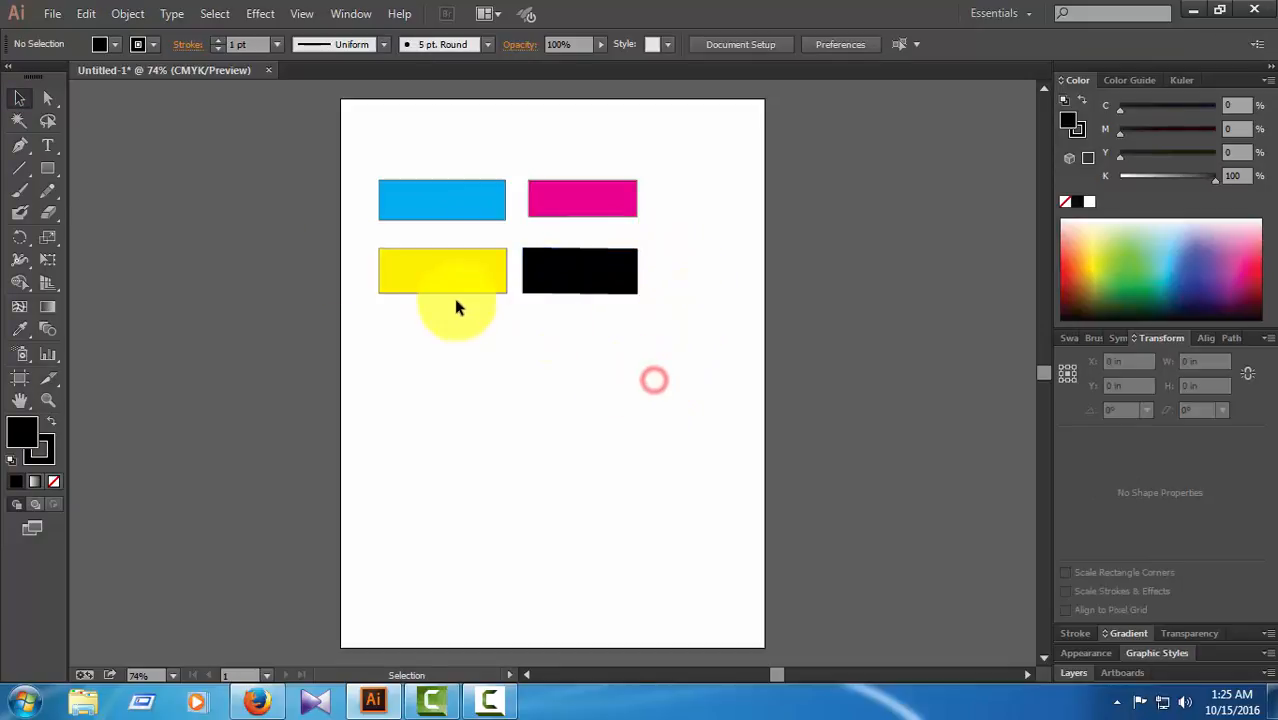
Move the cyan rectangle slightly right and up with the Direct Selection tool, to about X 2.17 in, Y 2.00 in
{"action": "left_click", "coordinate": [48, 97]}
{"action": "left_click", "coordinate": [22, 99]}
{"action": "left_click", "coordinate": [55, 98]}
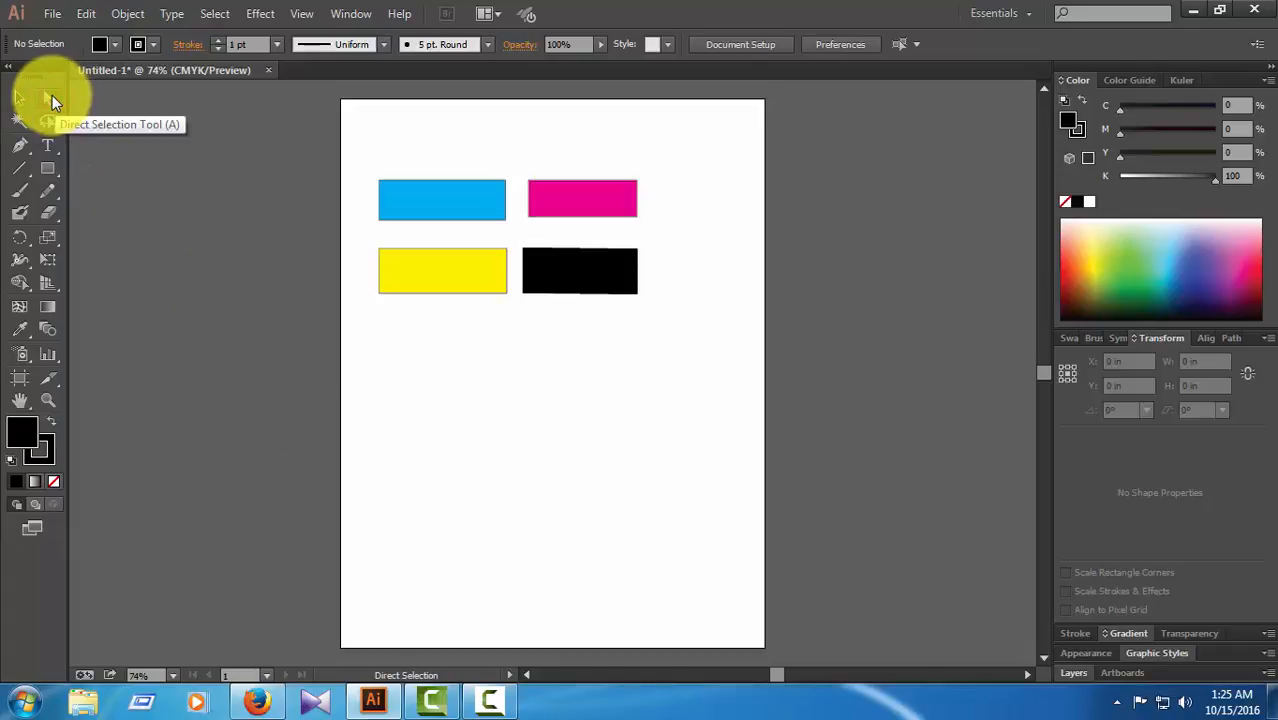
{"action": "left_click", "coordinate": [493, 413]}
{"action": "left_click", "coordinate": [476, 205]}
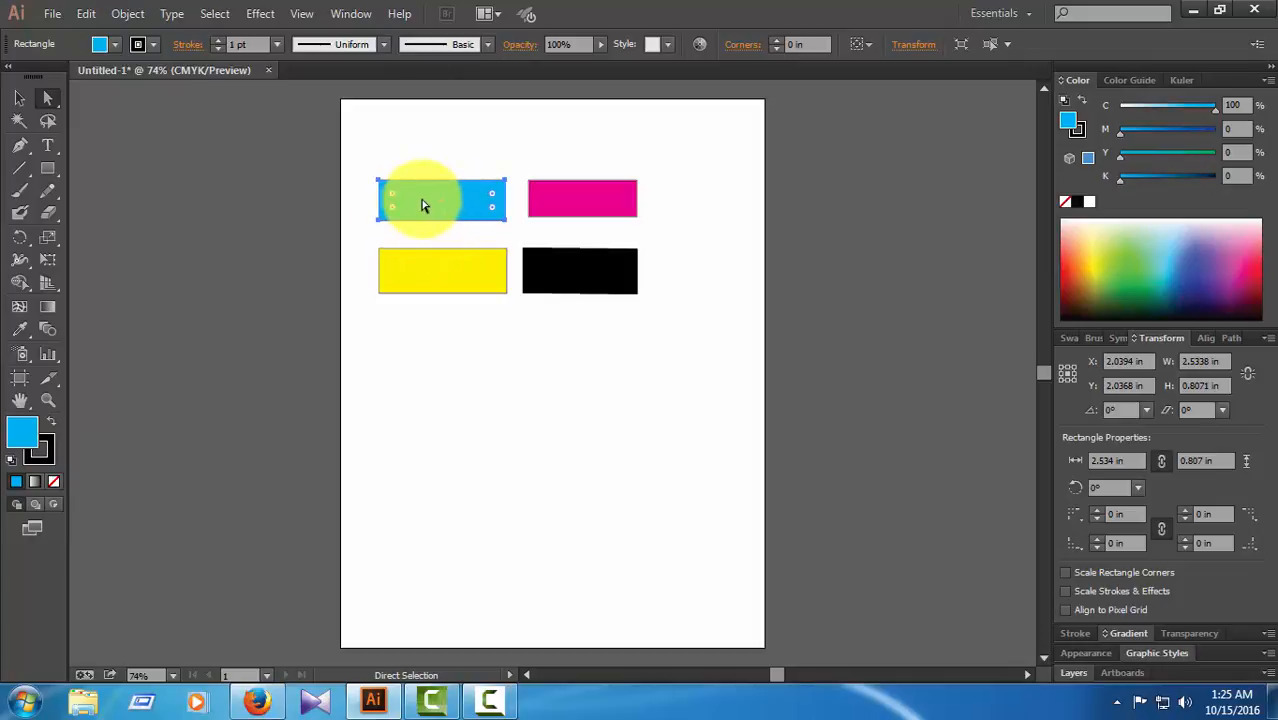
{"action": "mouse_move", "coordinate": [422, 205]}
{"action": "left_mouse_down"}
{"action": "mouse_move", "coordinate": [516, 274]}
{"action": "mouse_move", "coordinate": [608, 426]}
{"action": "mouse_move", "coordinate": [516, 323]}
{"action": "mouse_move", "coordinate": [441, 207]}
{"action": "left_mouse_up"}
{"action": "left_click", "coordinate": [533, 422]}
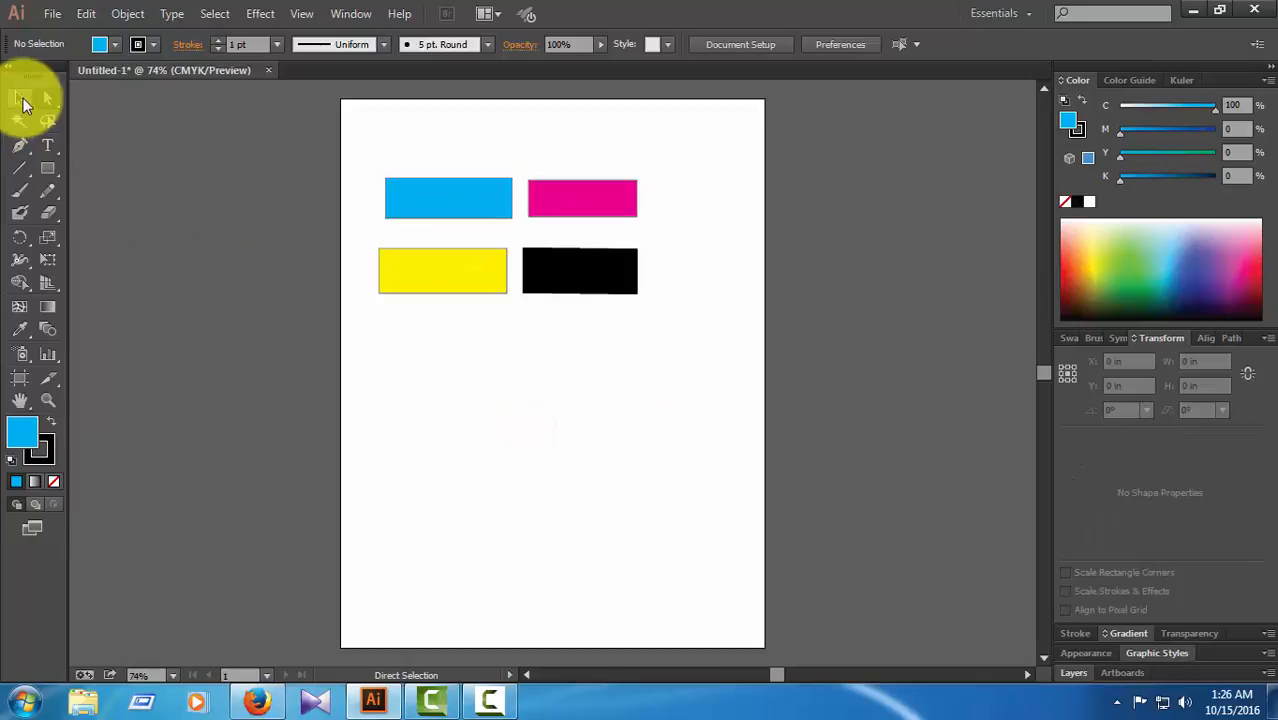
{"action": "left_click", "coordinate": [20, 98]}
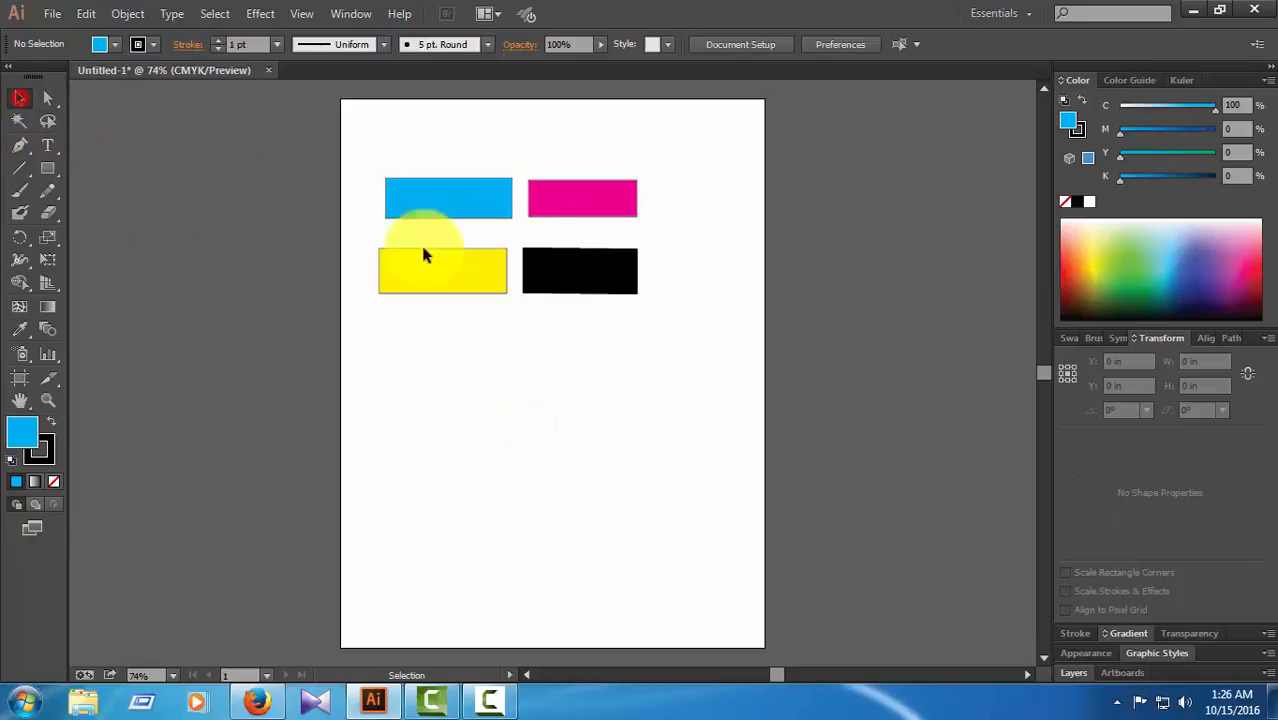
{"action": "left_click", "coordinate": [473, 202]}
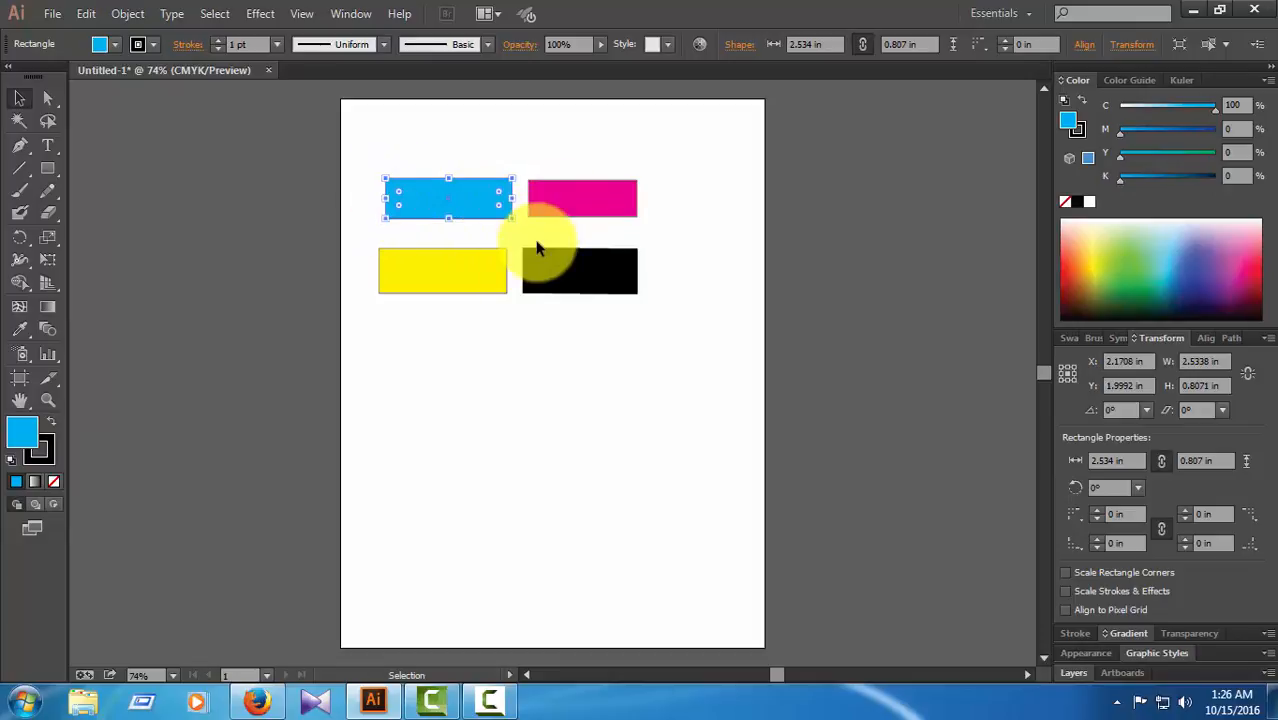
{"action": "left_click", "coordinate": [47, 98]}
{"action": "left_click", "coordinate": [117, 207]}
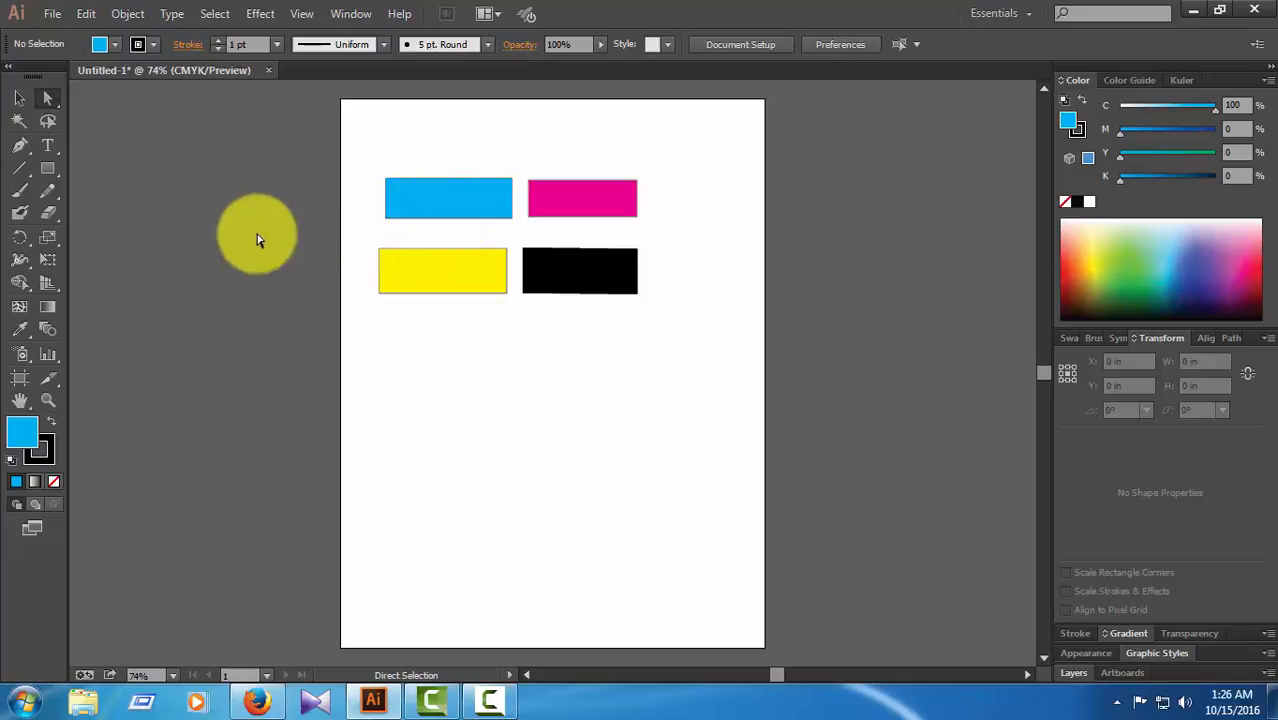
{"action": "left_click", "coordinate": [21, 150]}
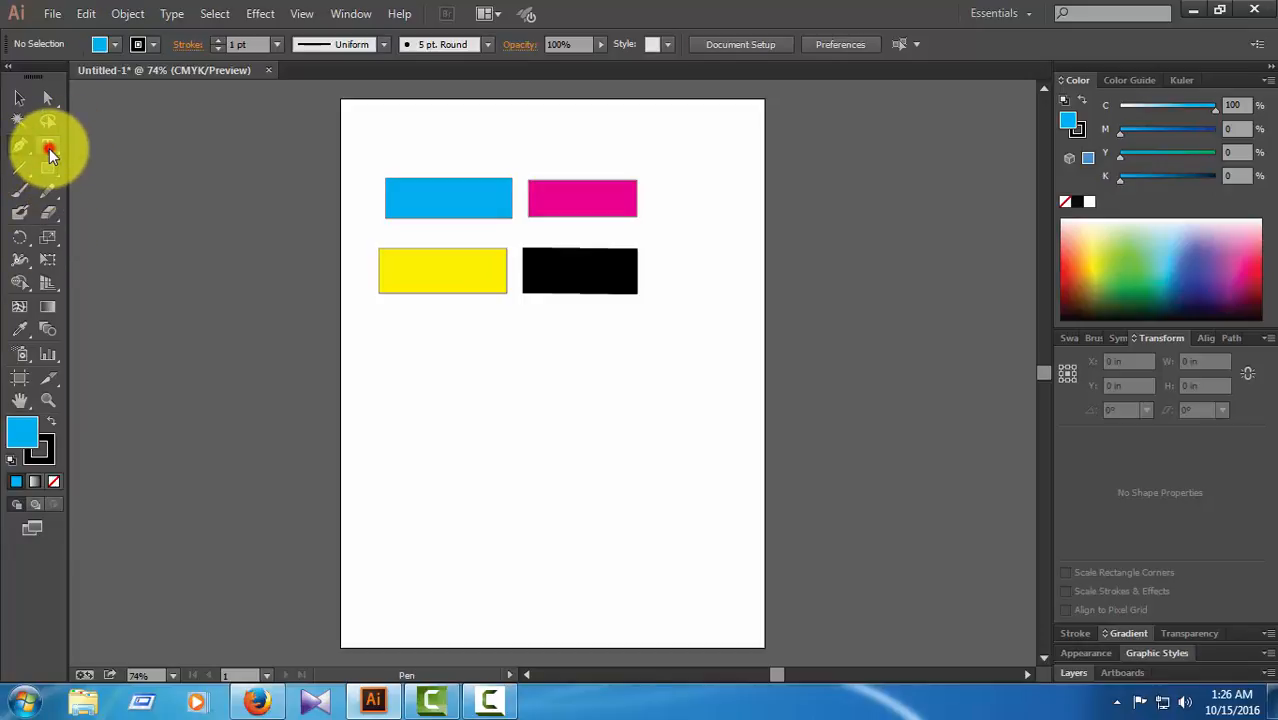
{"action": "left_click", "coordinate": [50, 150]}
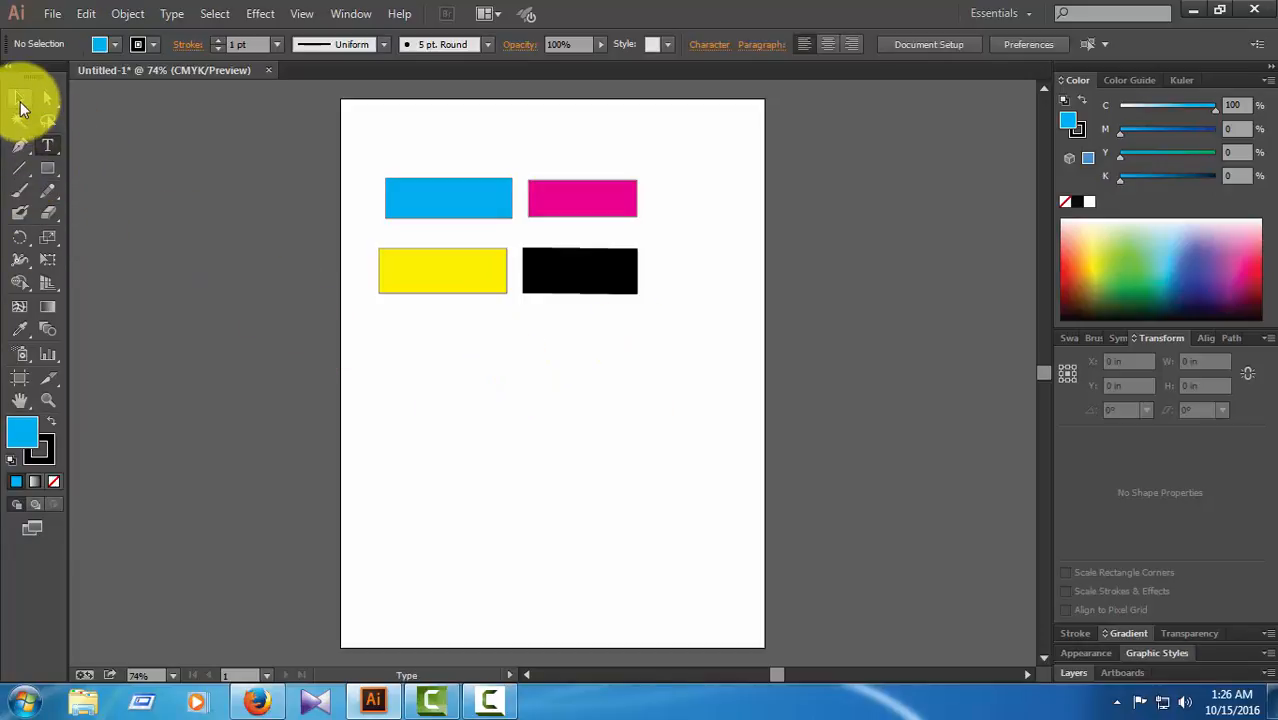
Try out fill colours with nothing selected, raising magenta to 58% and picking a yellow from the colour spectrum
{"action": "left_click", "coordinate": [47, 98]}
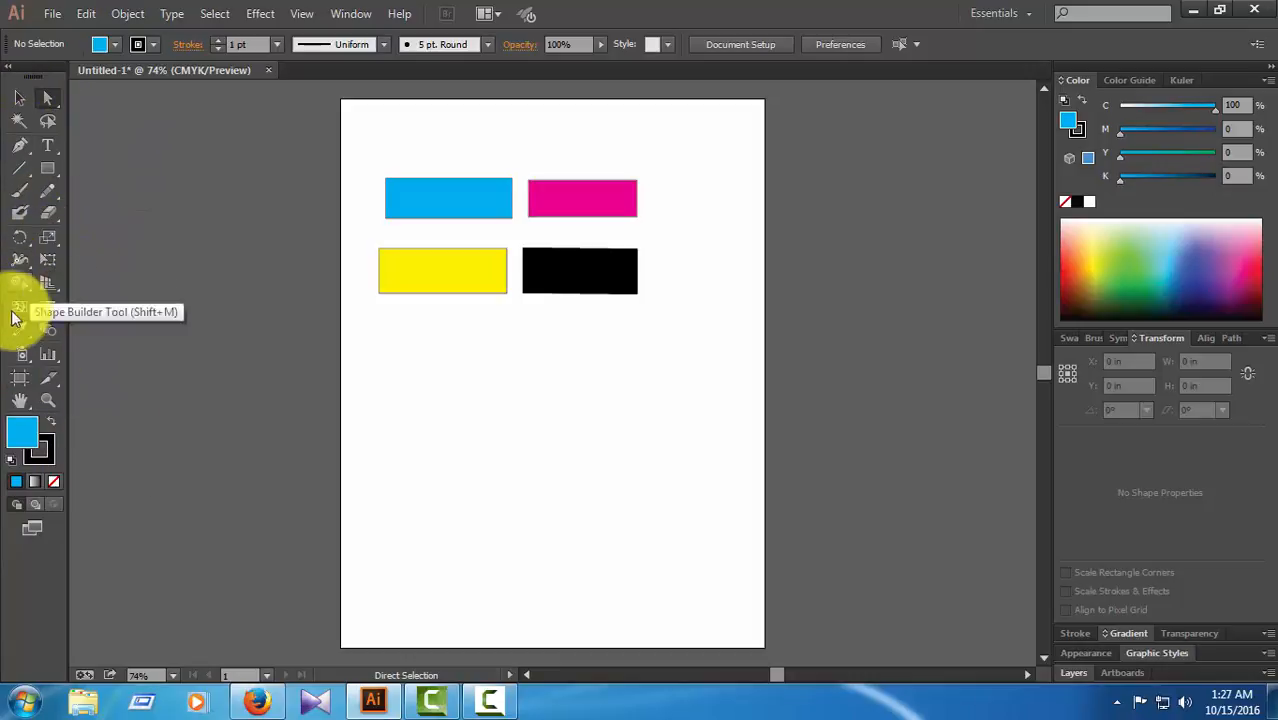
{"action": "left_click", "coordinate": [451, 408]}
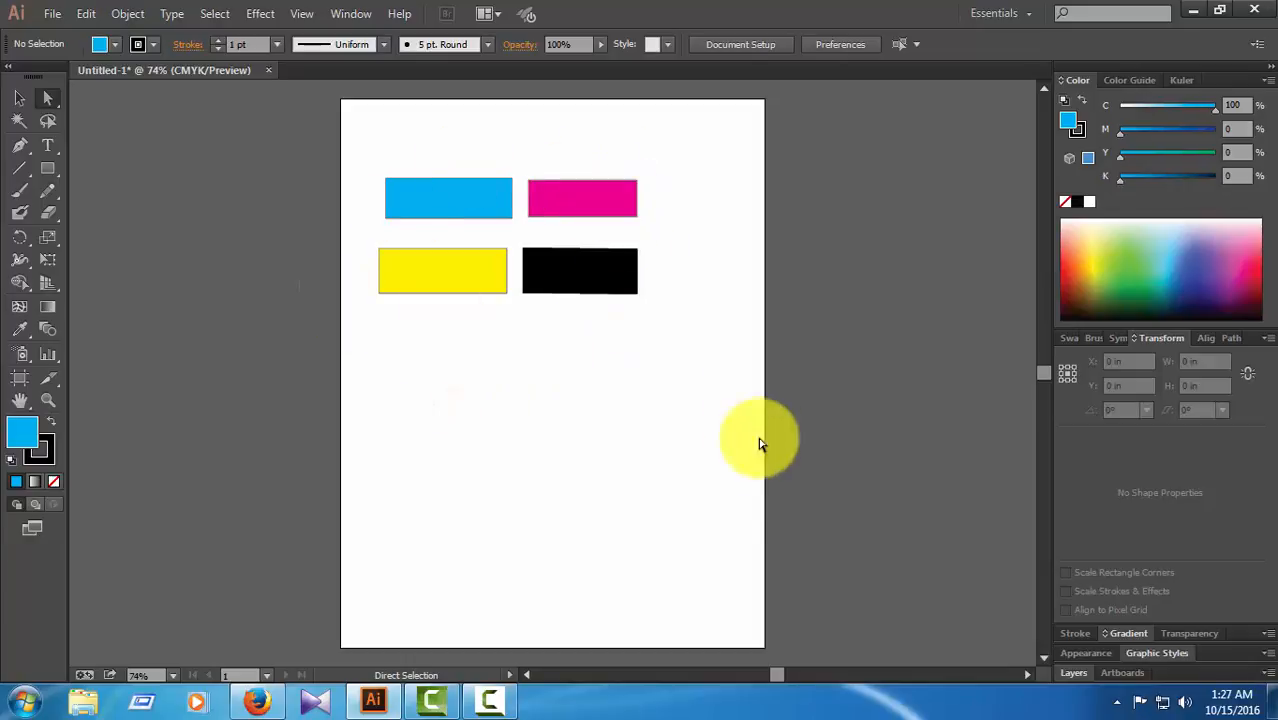
{"action": "left_click", "coordinate": [690, 453]}
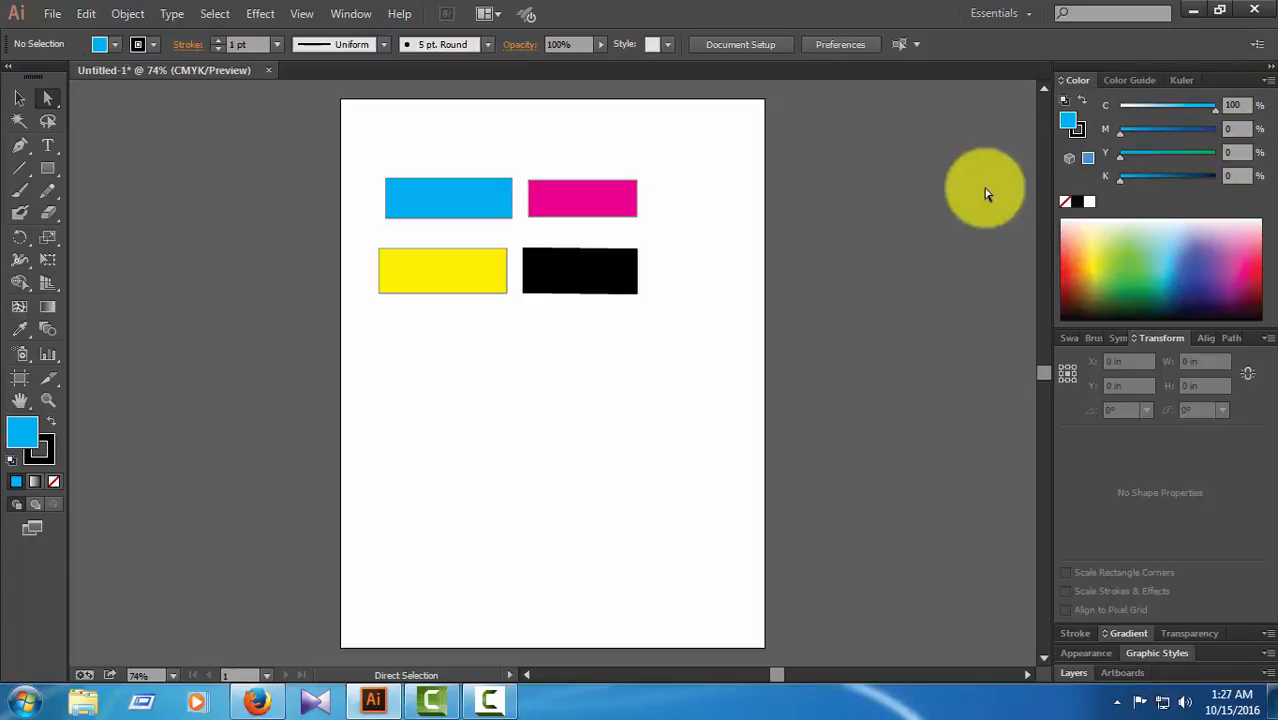
{"action": "left_click", "coordinate": [1232, 152]}
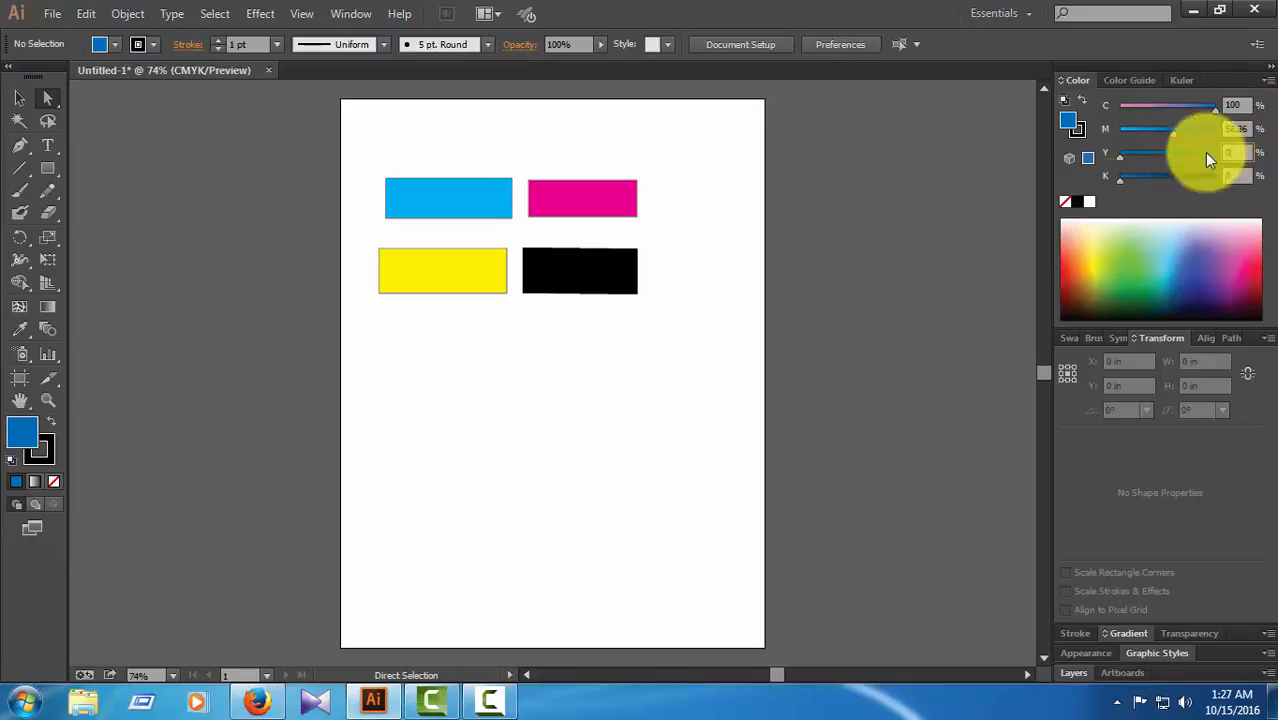
{"action": "left_click", "coordinate": [940, 227]}
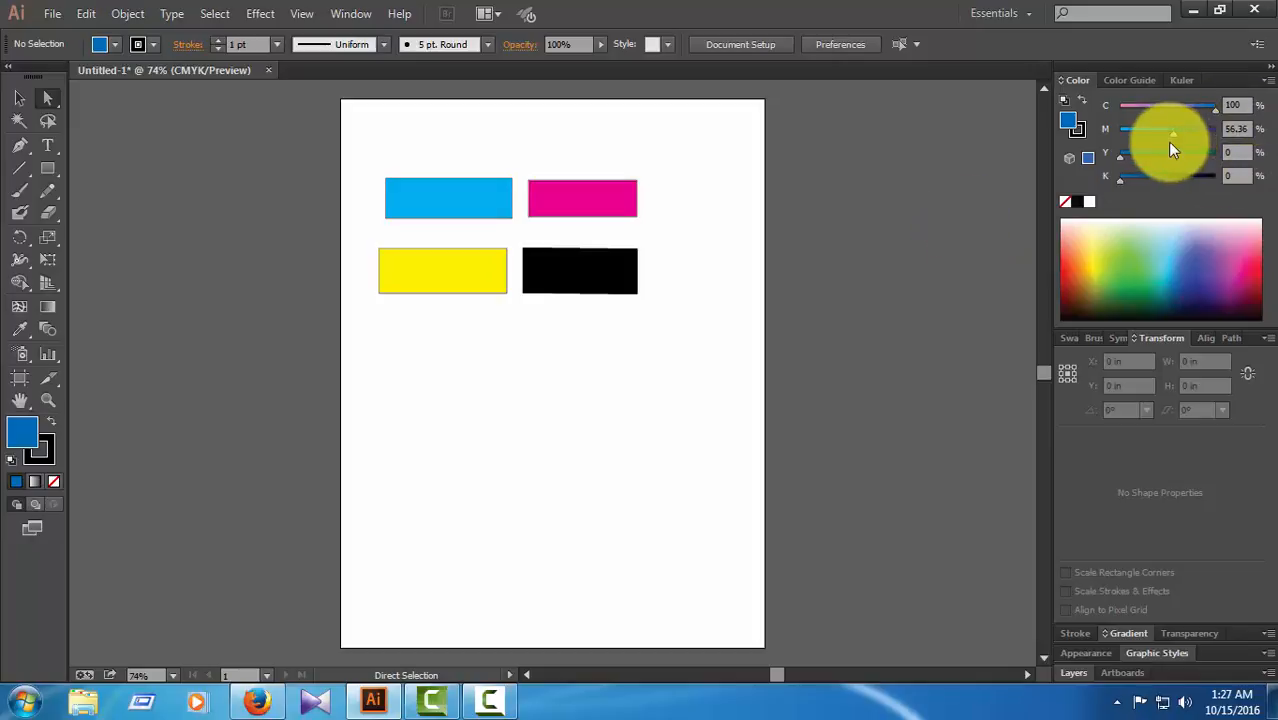
{"action": "left_click_drag", "start_coordinate": [1173, 133], "coordinate": [1224, 131]}
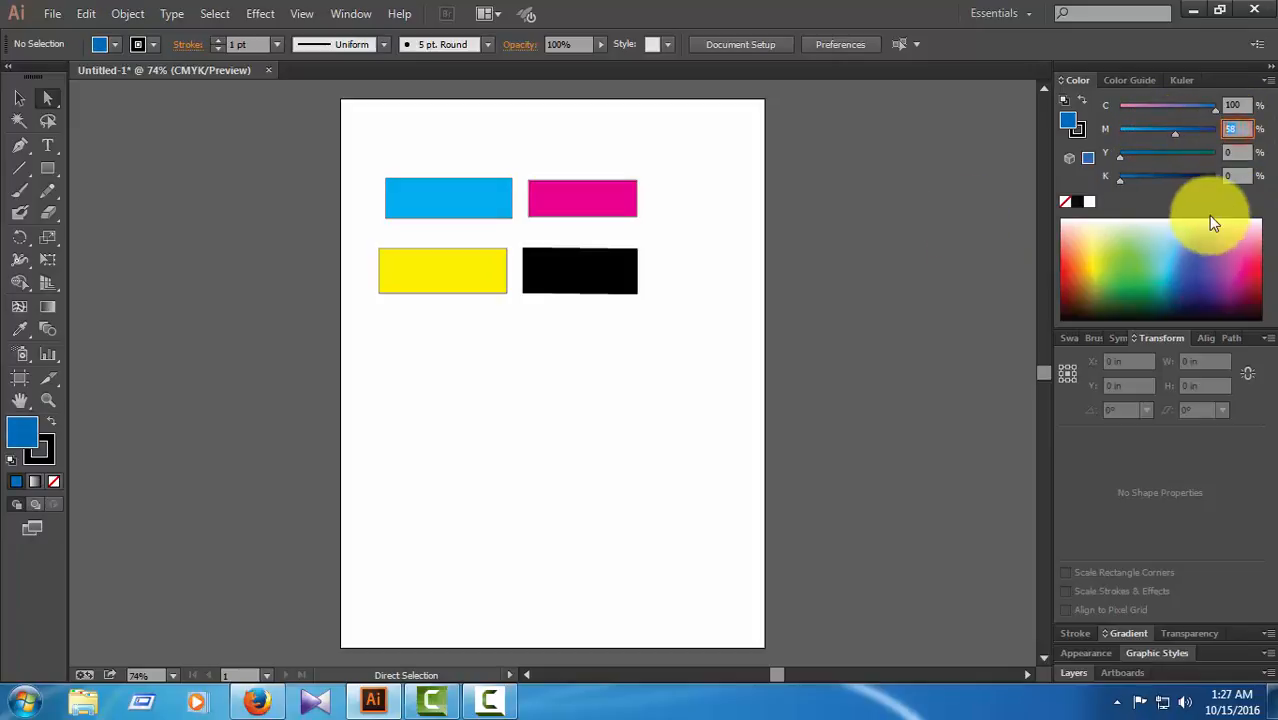
{"action": "left_click", "coordinate": [1215, 201]}
{"action": "left_click", "coordinate": [1087, 251]}
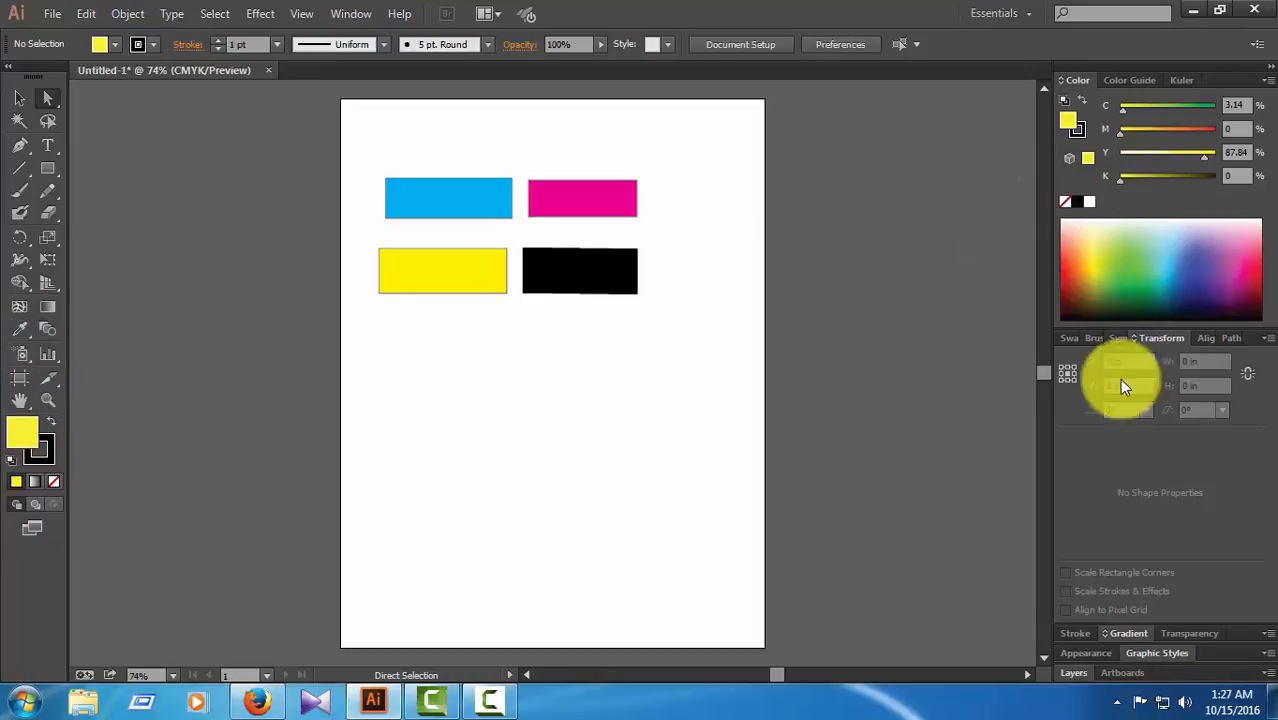
Show the swatches and move the magenta rectangle down and right, below the black one, with the Direct Selection tool, leaving it deselected
{"action": "left_click", "coordinate": [1070, 338]}
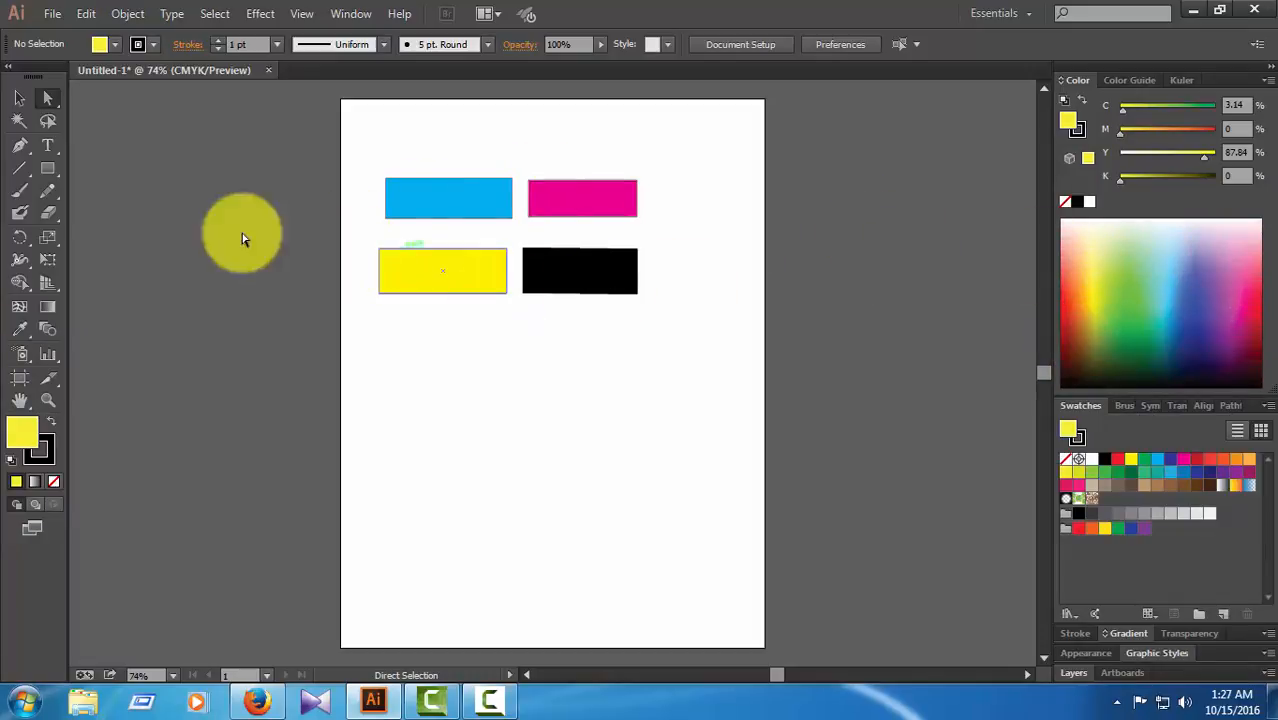
{"action": "left_click", "coordinate": [46, 98]}
{"action": "left_click", "coordinate": [456, 198]}
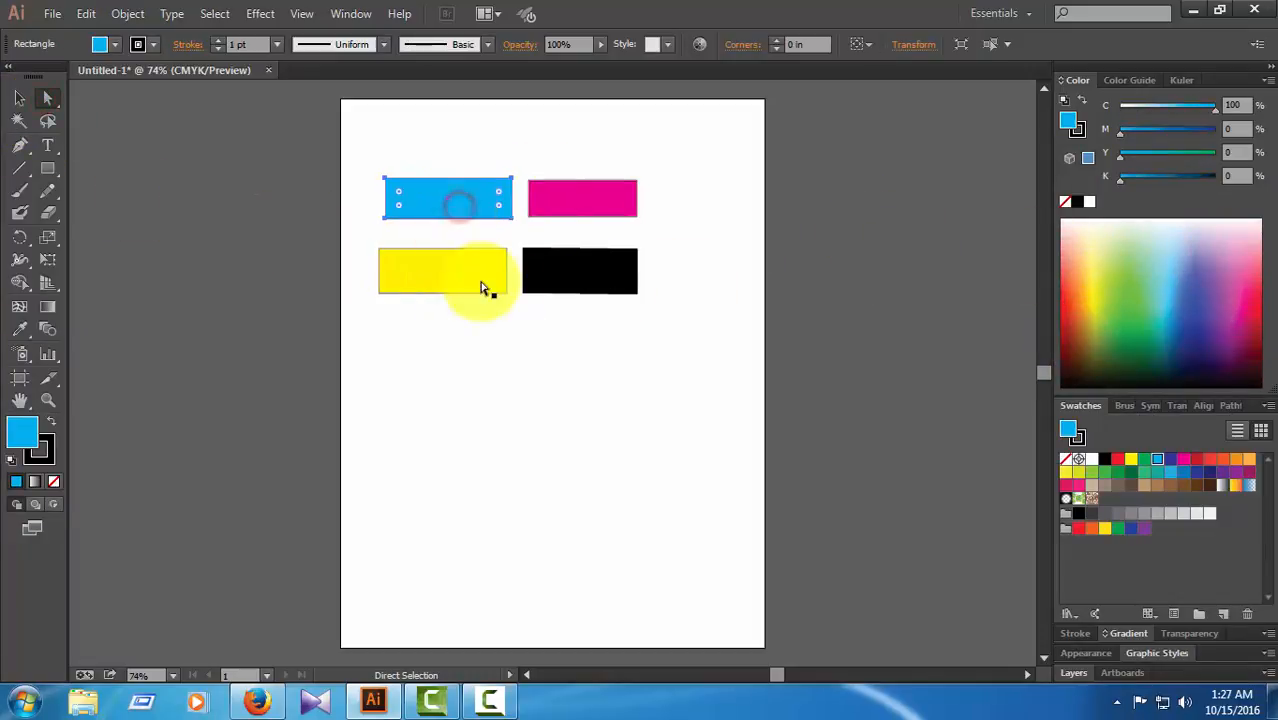
{"action": "left_click", "coordinate": [436, 201]}
{"action": "left_click", "coordinate": [479, 434]}
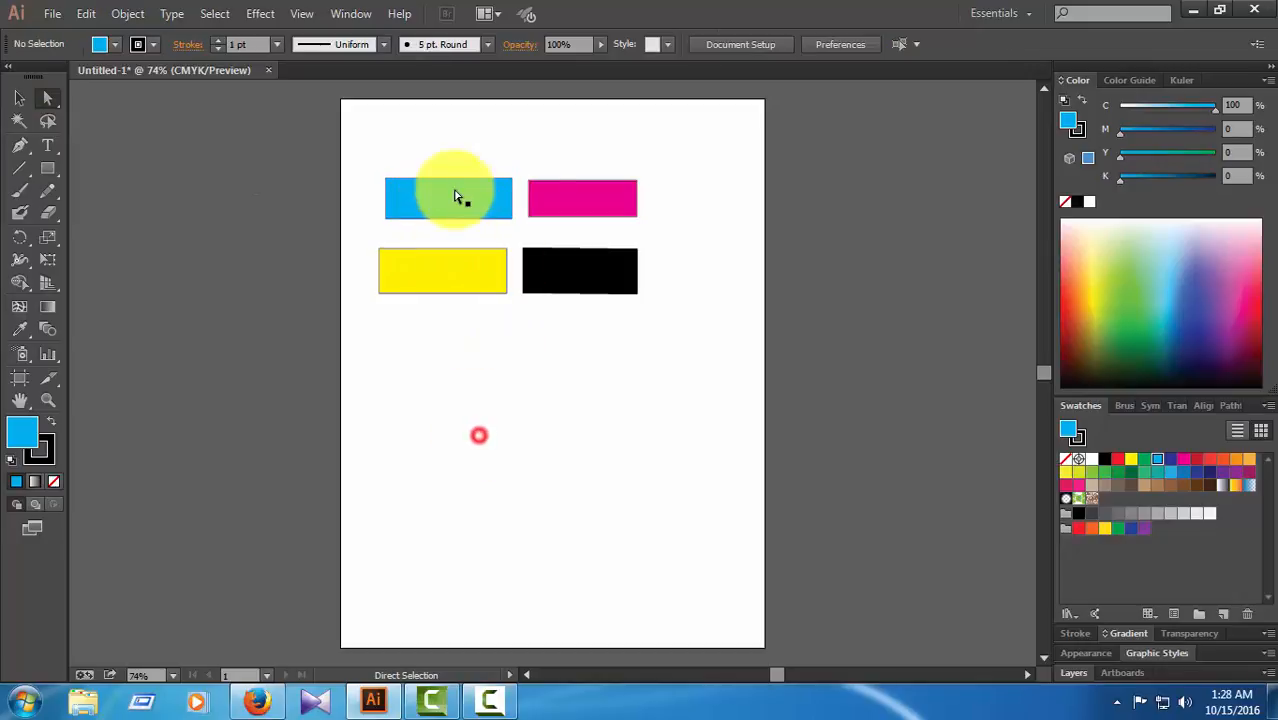
{"action": "left_click_drag", "start_coordinate": [575, 196], "coordinate": [680, 357]}
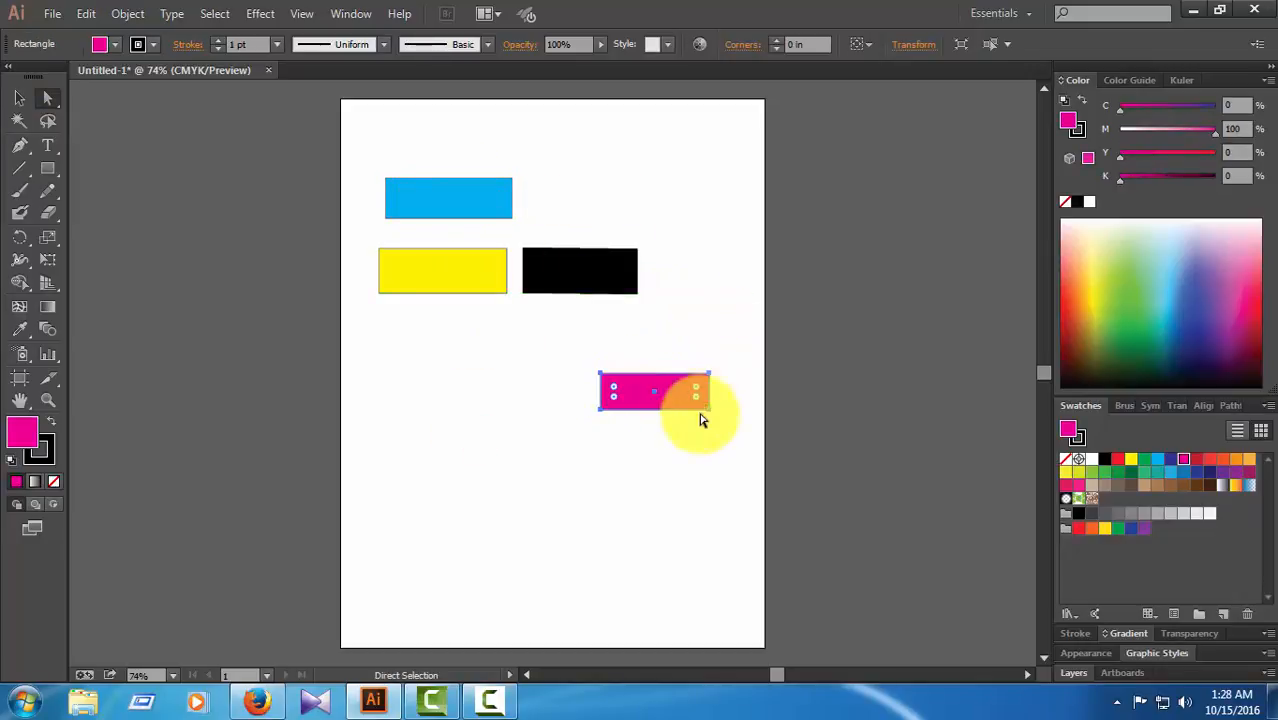
{"action": "left_click", "coordinate": [580, 400]}
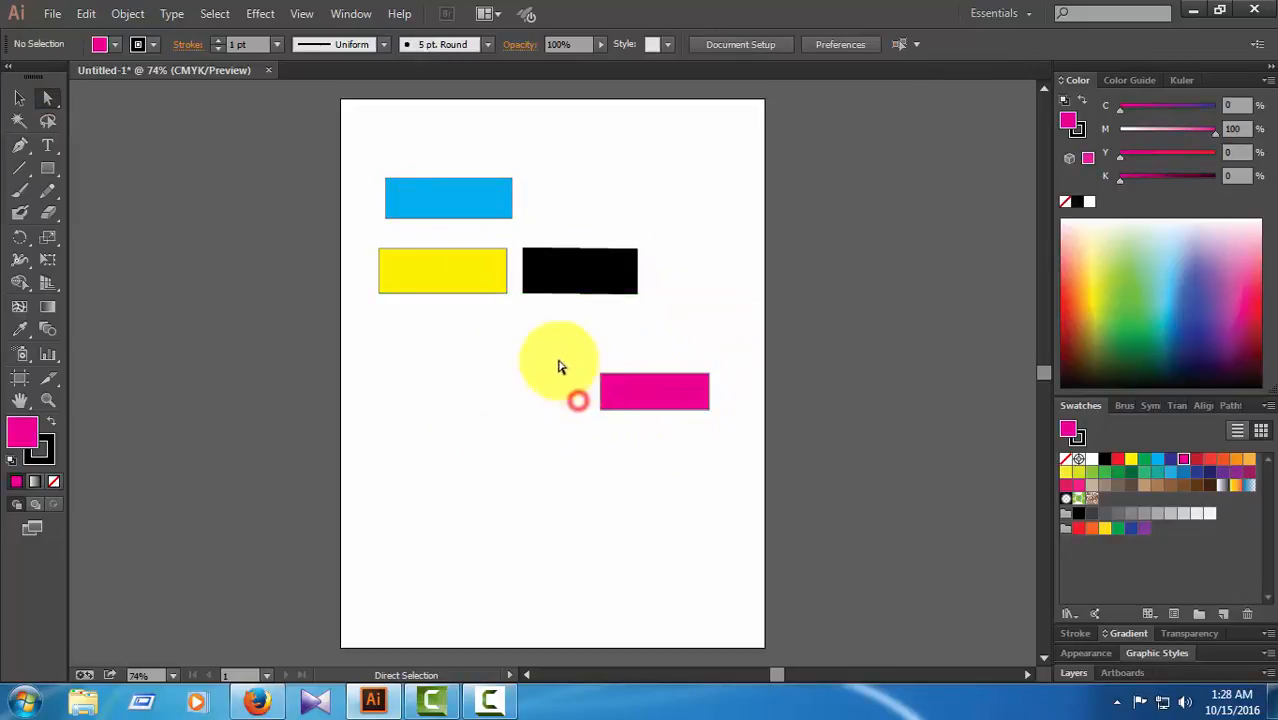
Draw a magenta rectangle about 3.19 by 0.985 in below the yellow one, remove its stroke and deselect it
{"action": "left_click", "coordinate": [50, 169]}
{"action": "left_click_drag", "start_coordinate": [375, 390], "coordinate": [535, 440]}
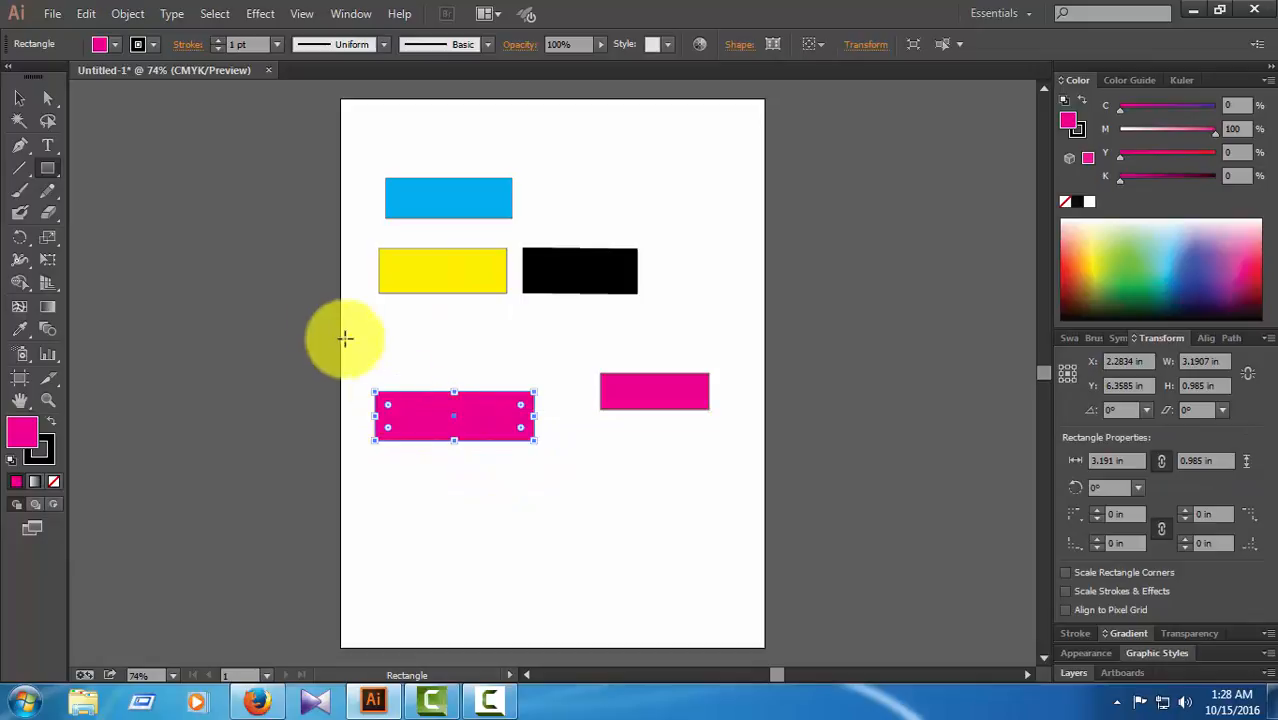
{"action": "left_click", "coordinate": [218, 50]}
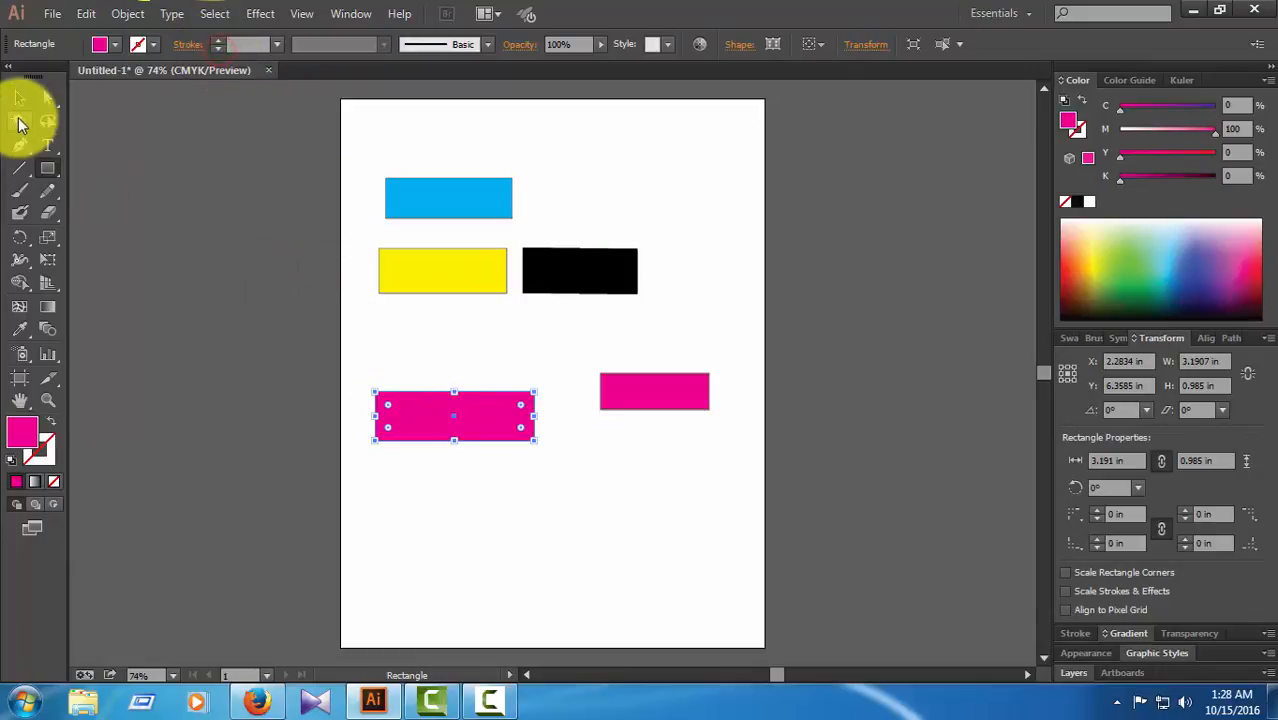
{"action": "left_click", "coordinate": [47, 98]}
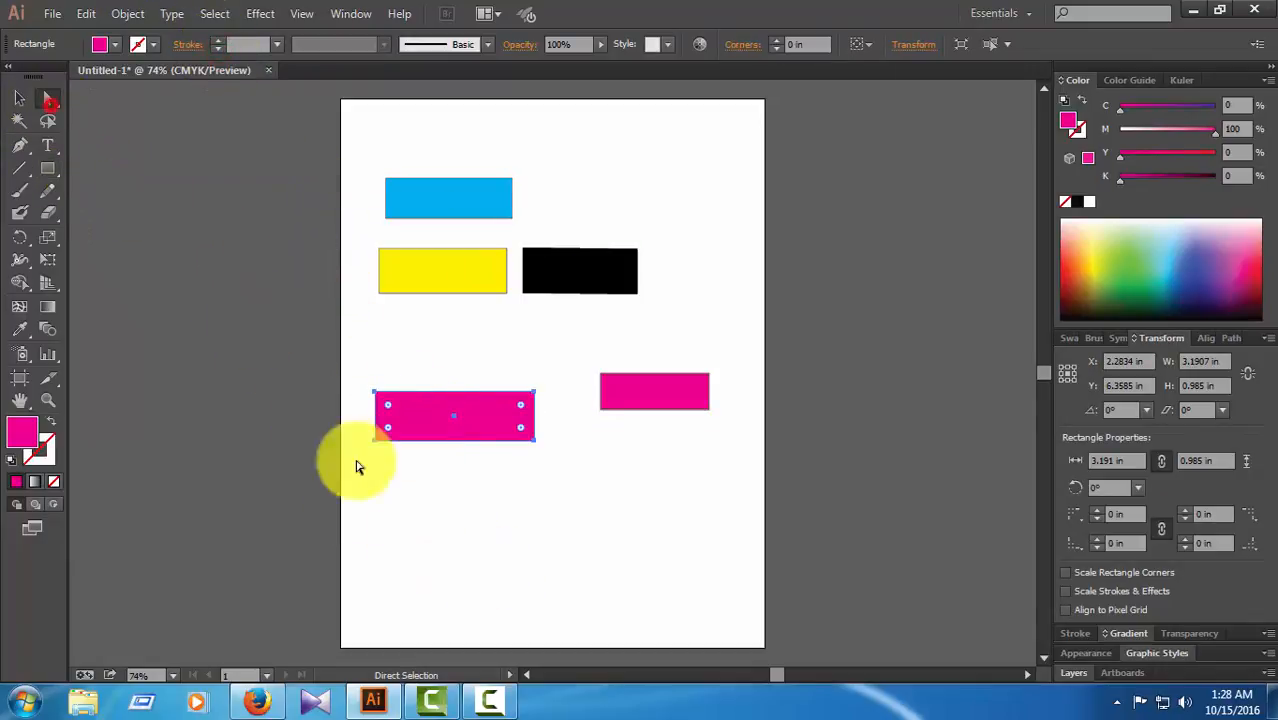
{"action": "left_click", "coordinate": [399, 513]}
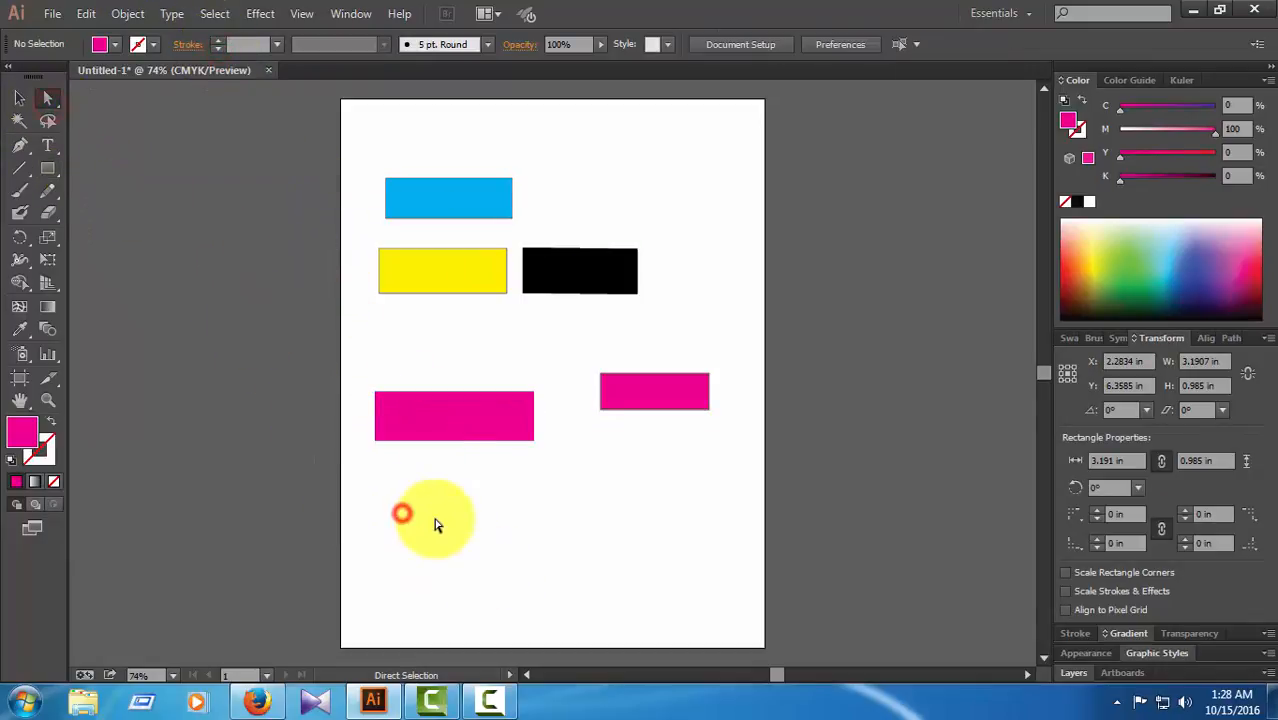
Set the fill of the new magenta rectangle below the yellow one to None and deselect it
{"action": "left_click", "coordinate": [468, 418]}
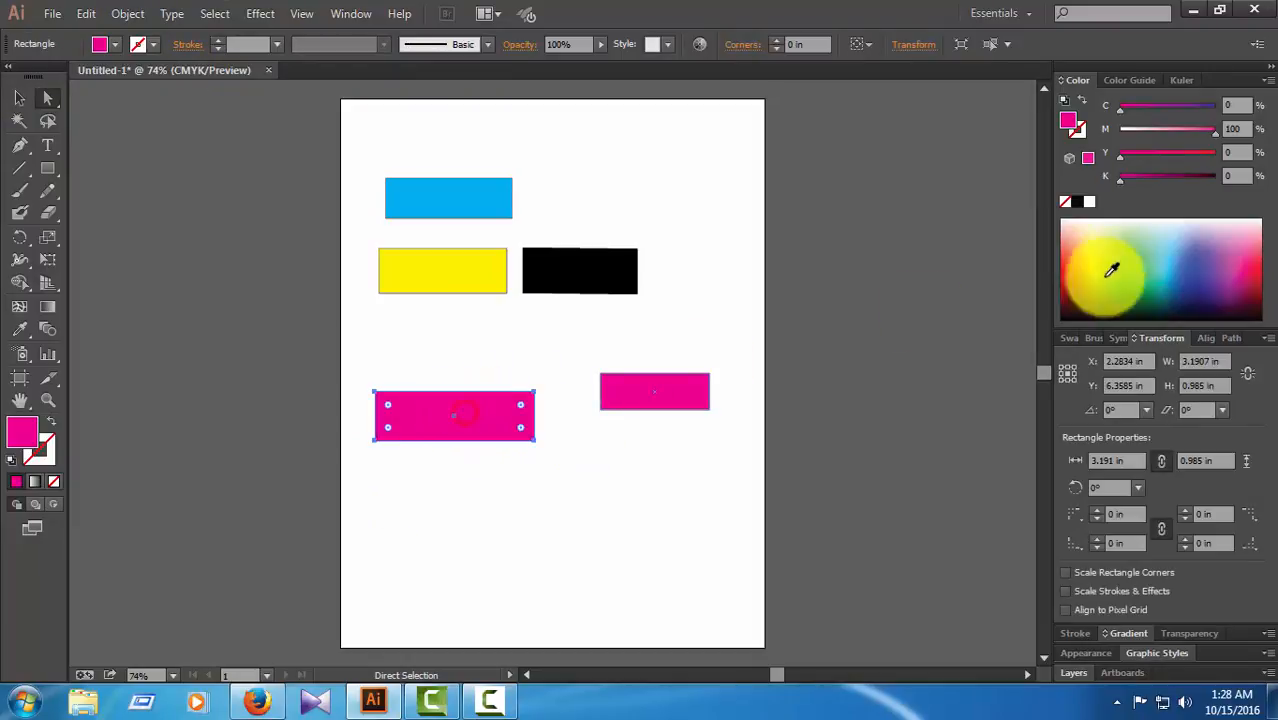
{"action": "left_click", "coordinate": [1065, 201]}
{"action": "left_click", "coordinate": [570, 492]}
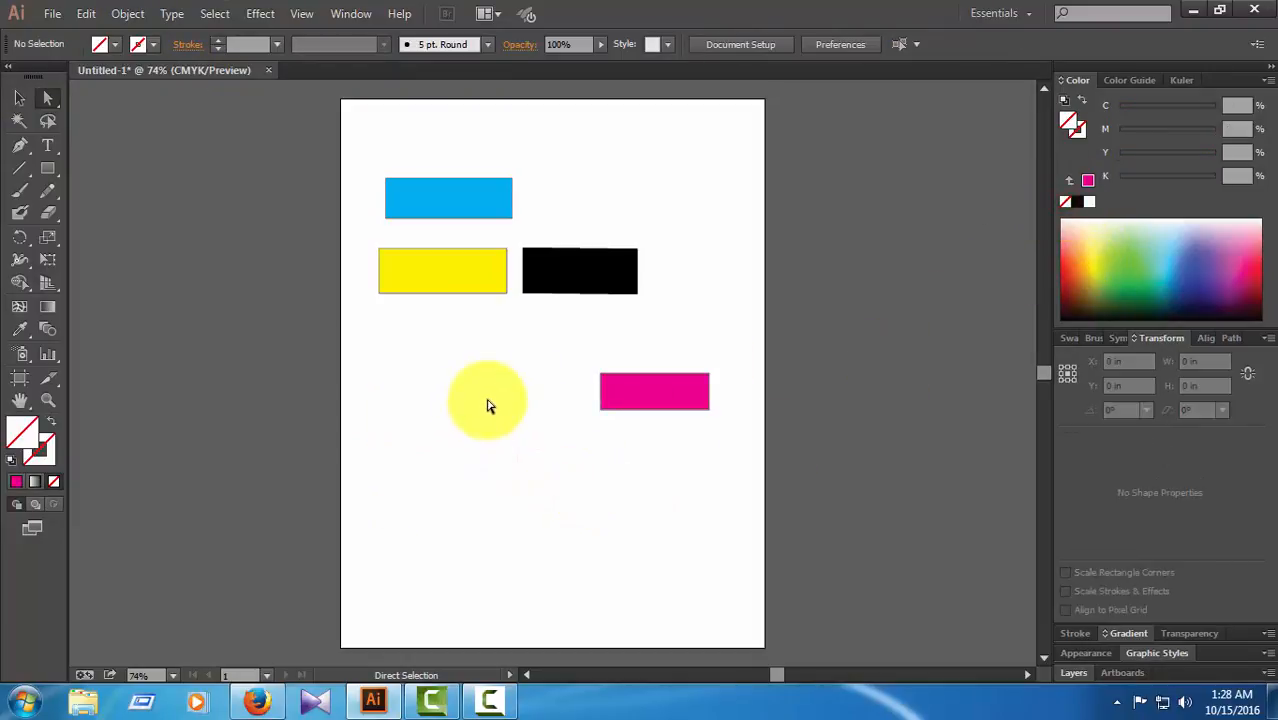
Try to give the unfilled, strokeless rectangle a 1 pt stroke
{"action": "left_click", "coordinate": [447, 433]}
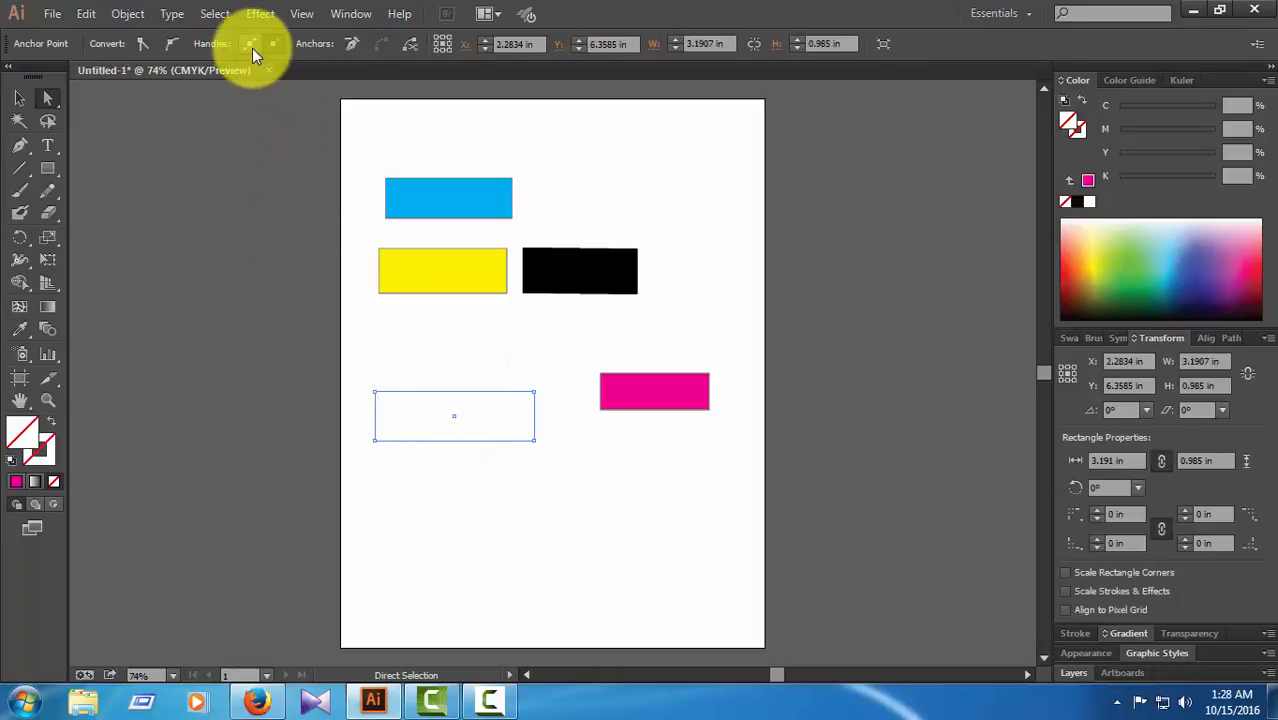
{"action": "left_click", "coordinate": [435, 422]}
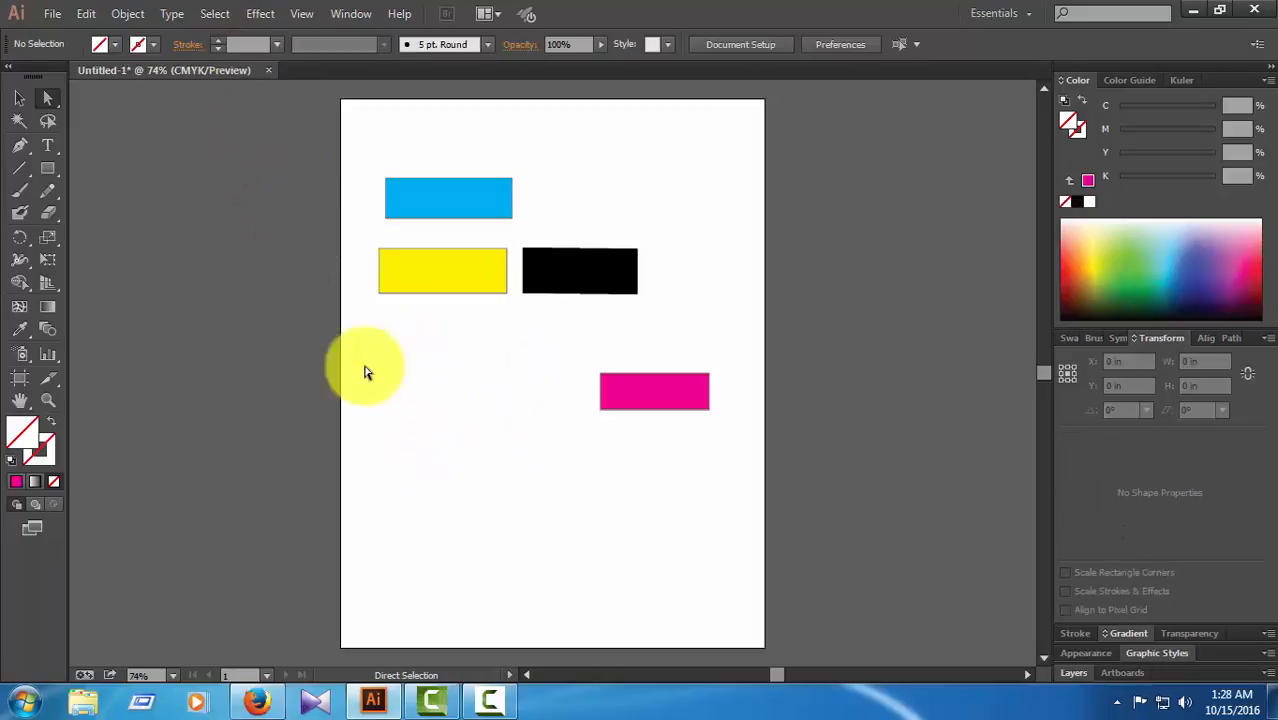
{"action": "left_click", "coordinate": [218, 41]}
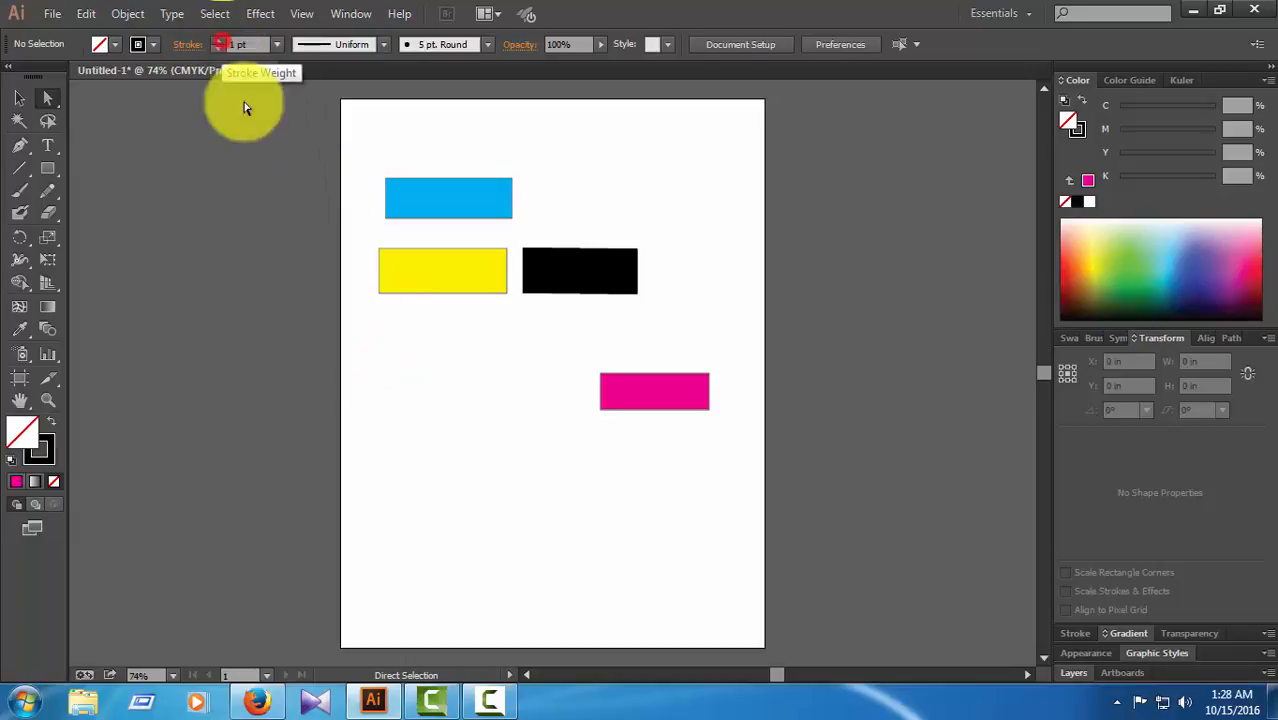
{"action": "left_click", "coordinate": [433, 387]}
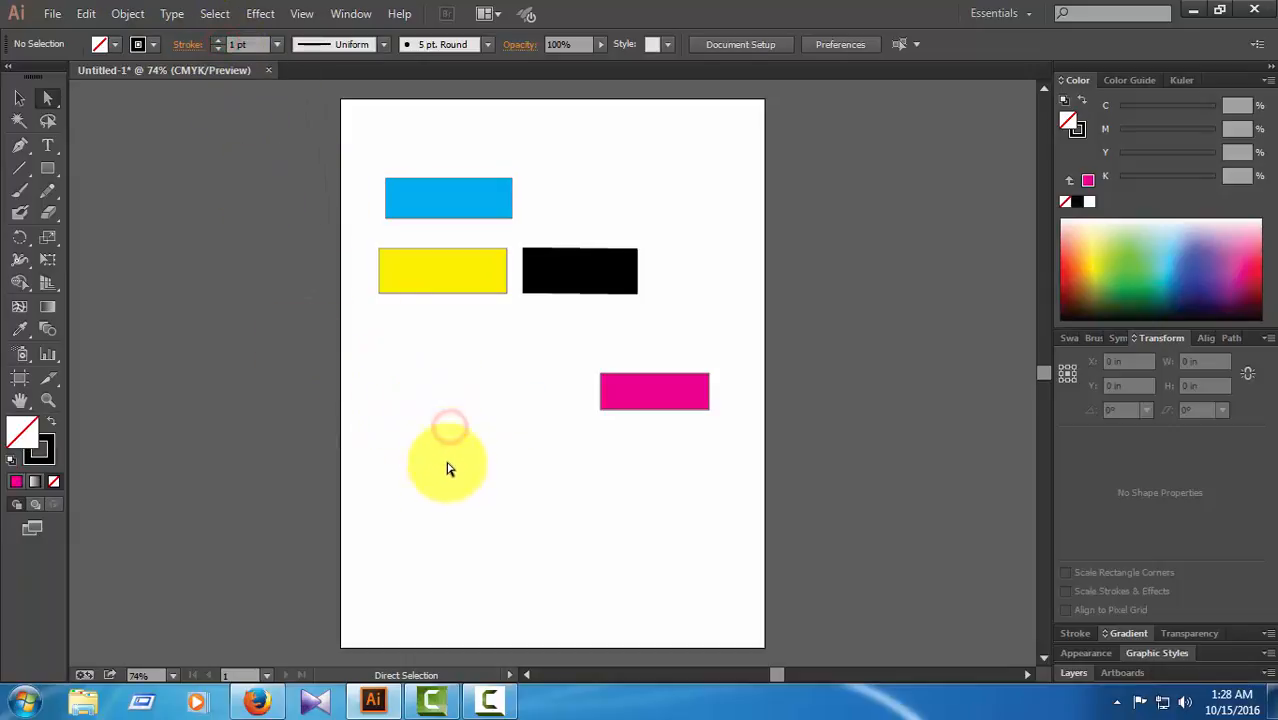
Select the invisible rectangle below the yellow one and give it a 1 pt black stroke
{"action": "left_click_drag", "start_coordinate": [476, 364], "coordinate": [440, 464]}
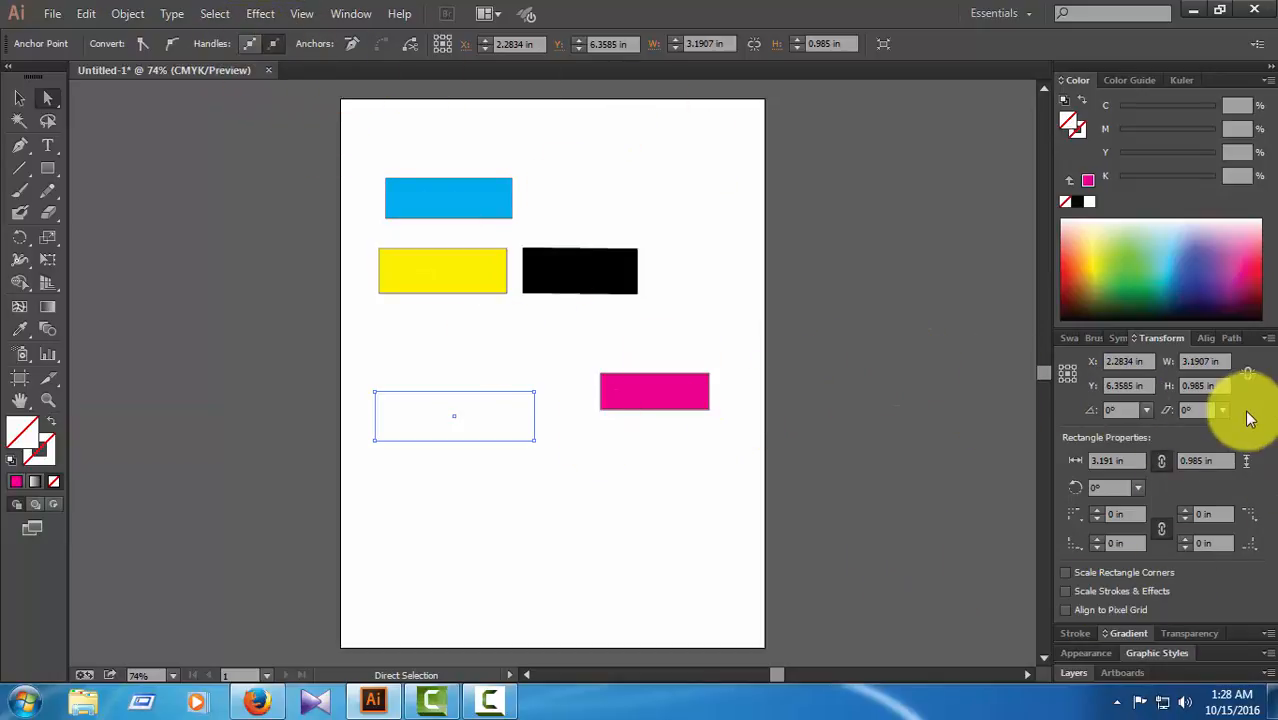
{"action": "left_click", "coordinate": [1072, 633]}
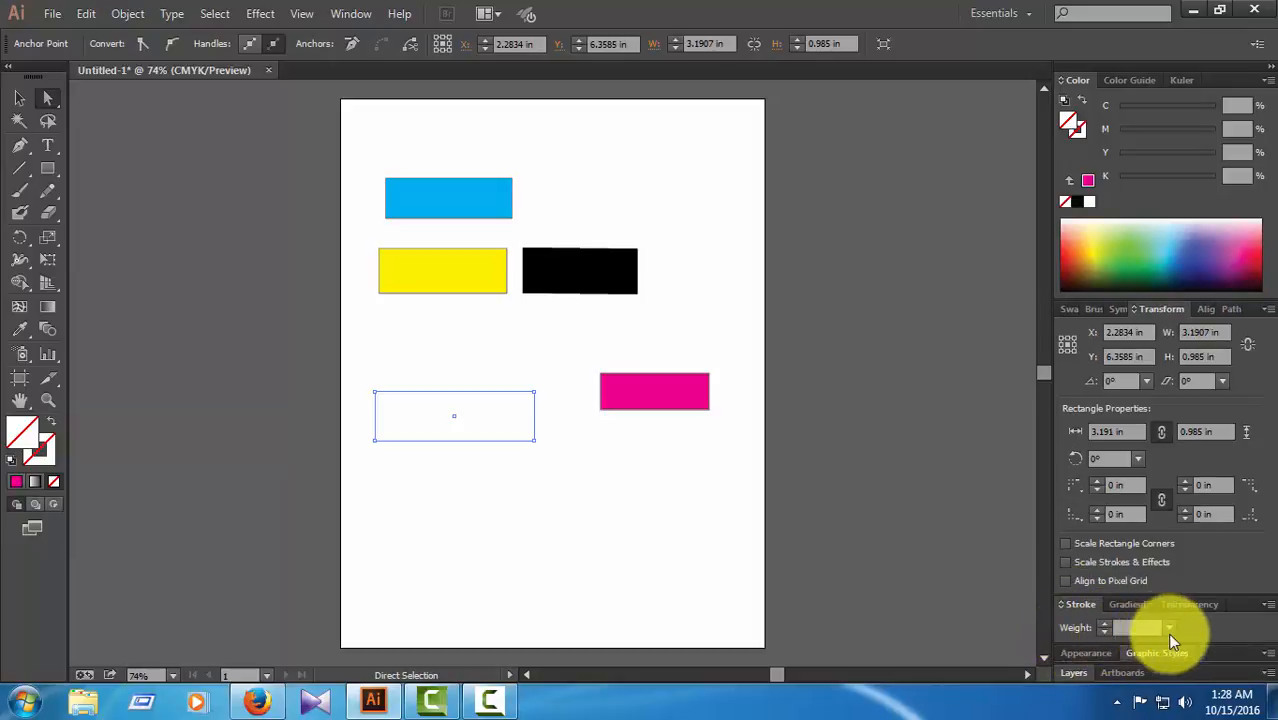
{"action": "left_click", "coordinate": [1100, 623]}
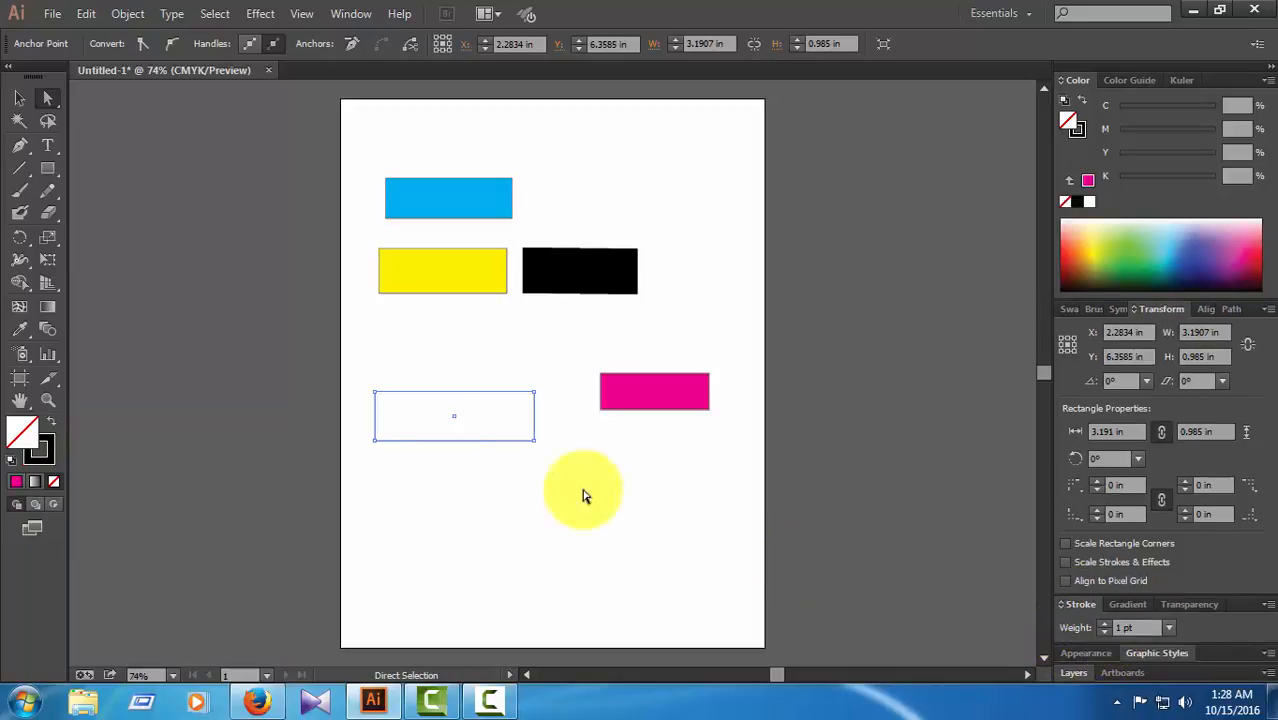
Thicken the unfilled rectangle's stroke past 20 pt, reduce it to 3 pt and deselect the rectangle
{"action": "left_click", "coordinate": [1100, 622]}
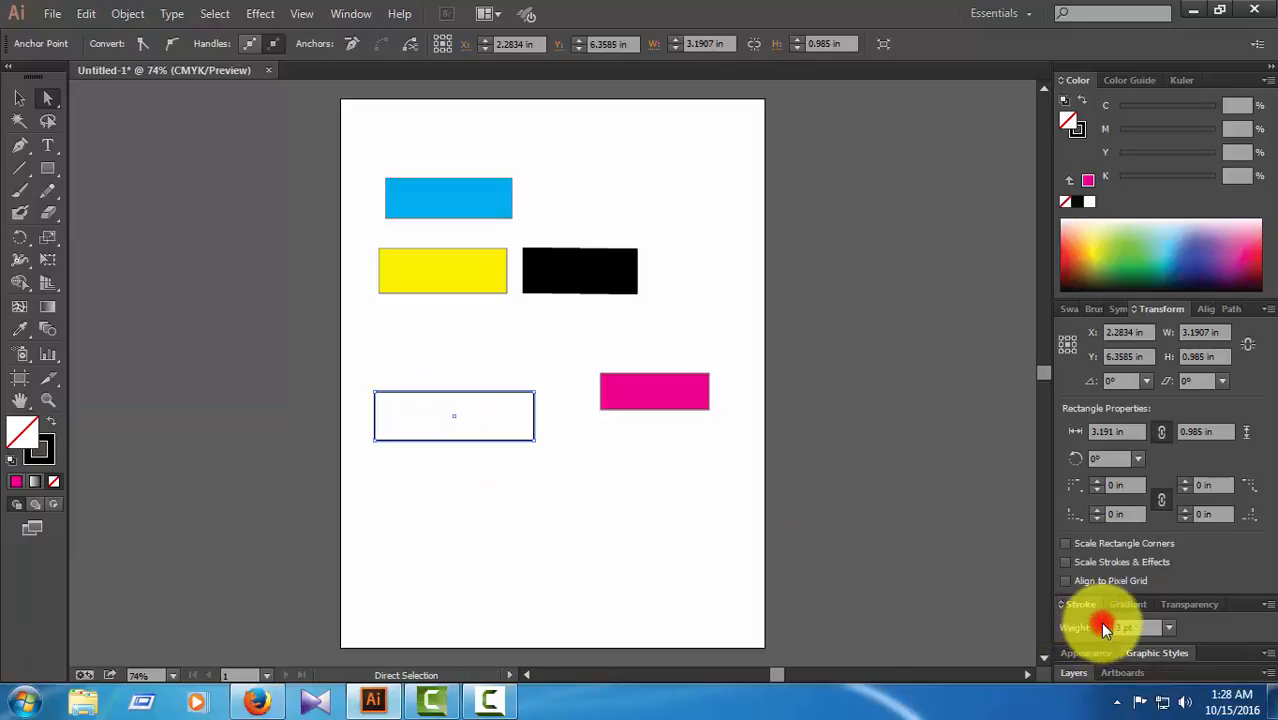
{"action": "left_click", "coordinate": [1100, 622]}
{"action": "left_click", "coordinate": [1100, 622]}
{"action": "left_click", "coordinate": [1100, 622]}
{"action": "left_click", "coordinate": [1100, 622]}
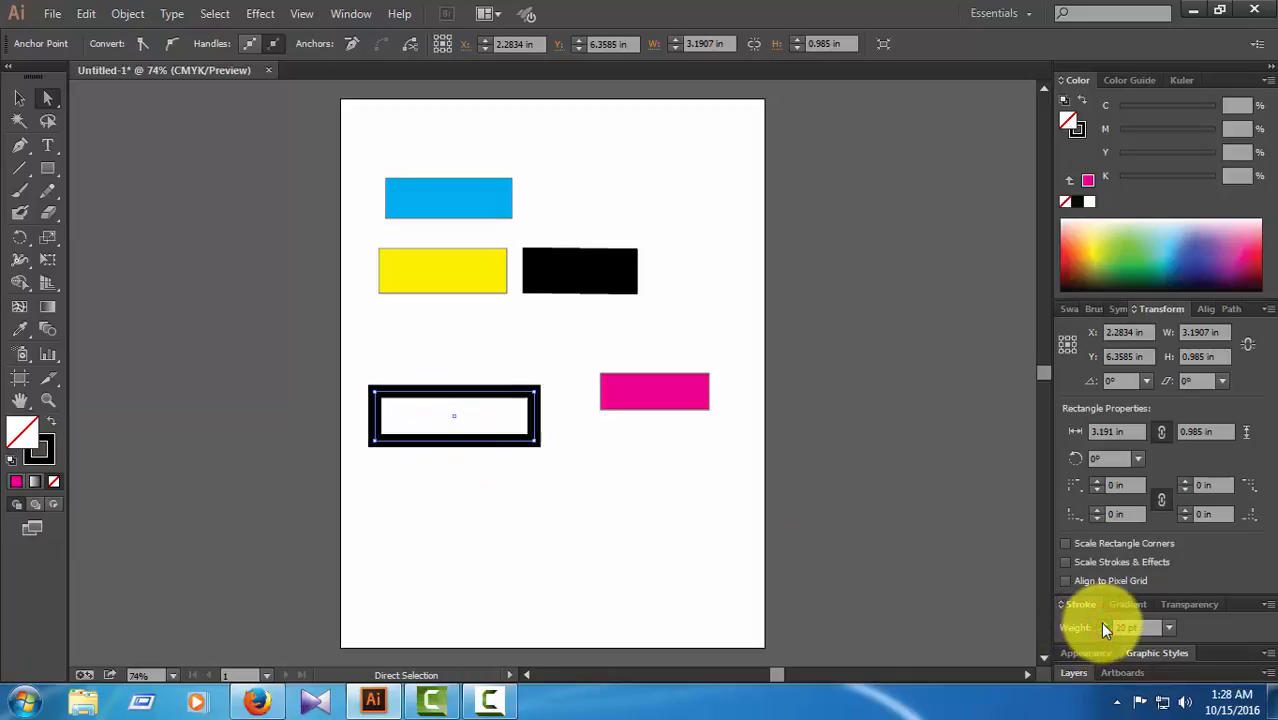
{"action": "left_click", "coordinate": [1100, 622]}
{"action": "left_click", "coordinate": [1106, 632]}
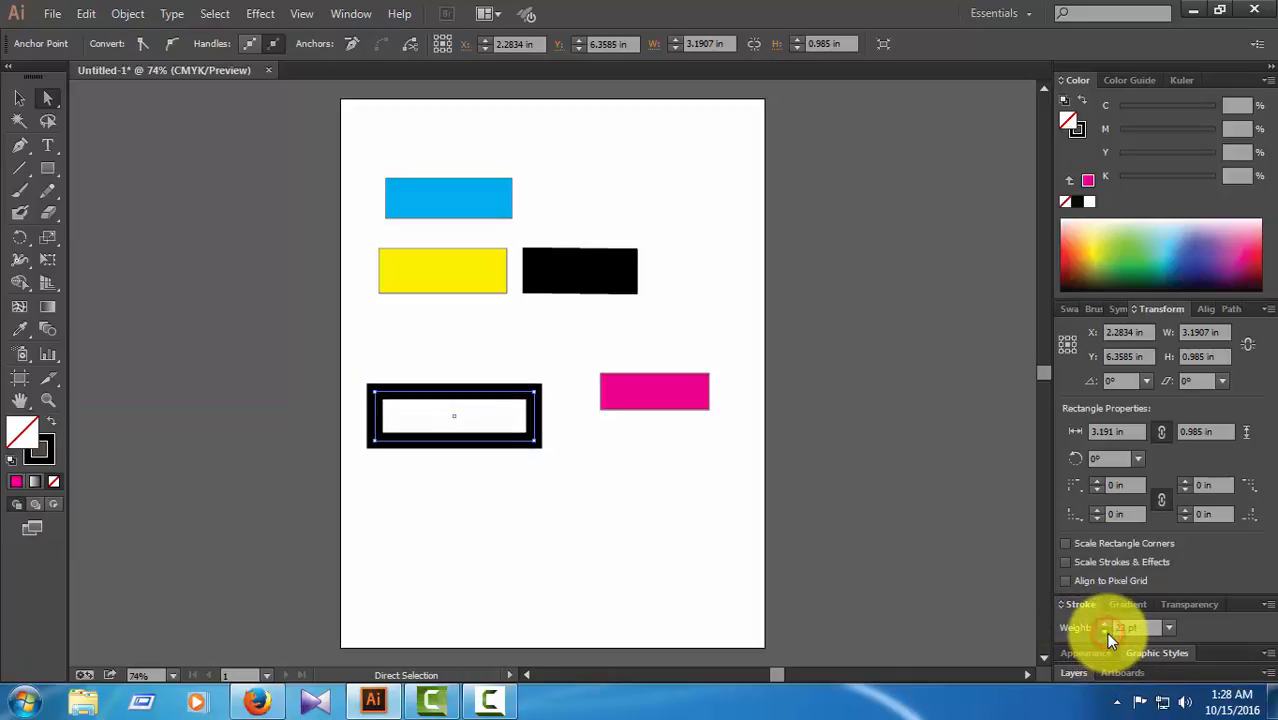
{"action": "left_click", "coordinate": [1106, 632]}
{"action": "left_click", "coordinate": [1106, 632]}
{"action": "left_click", "coordinate": [551, 557]}
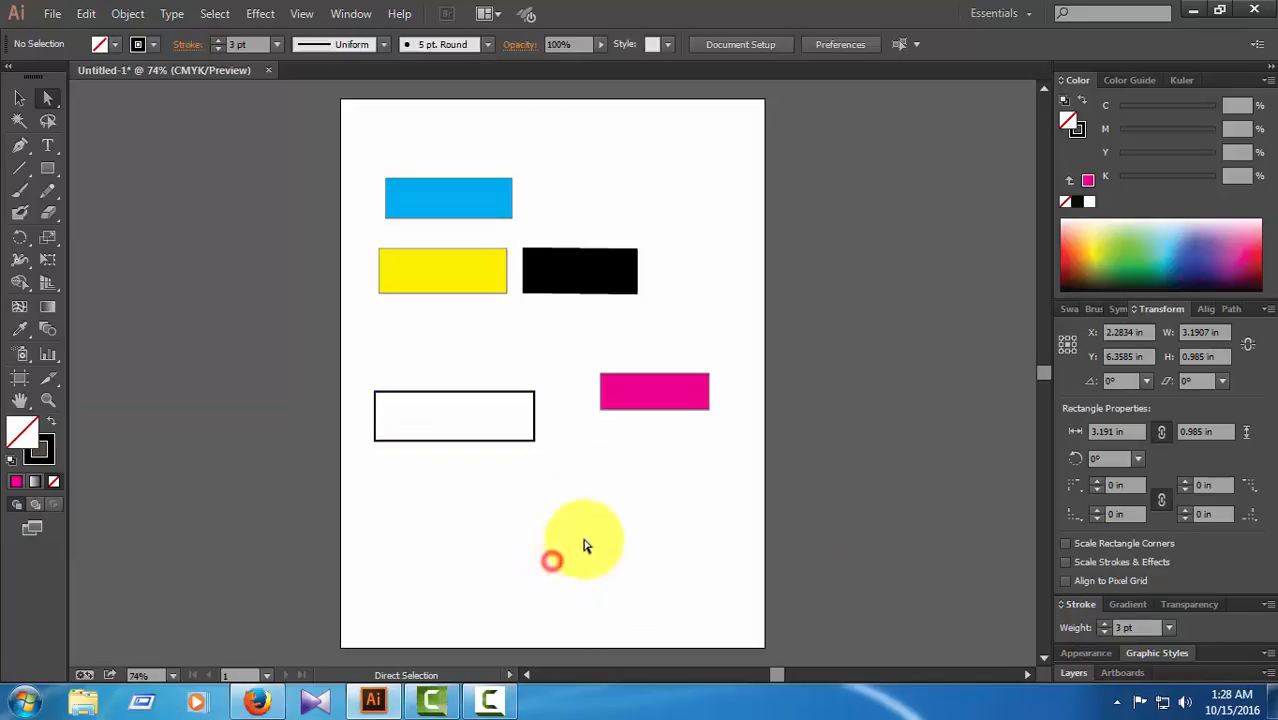
{"action": "left_click", "coordinate": [497, 703]}
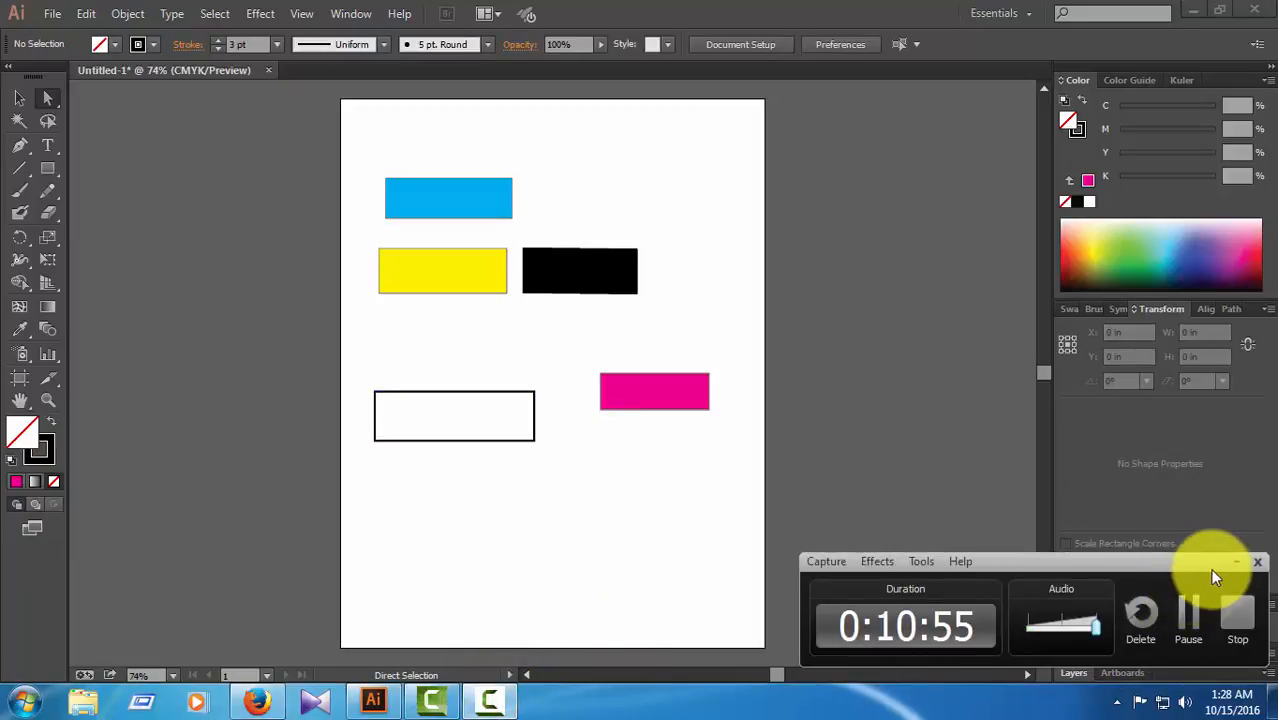
{"action": "left_click", "coordinate": [1233, 563]}
{"action": "left_click", "coordinate": [668, 494]}
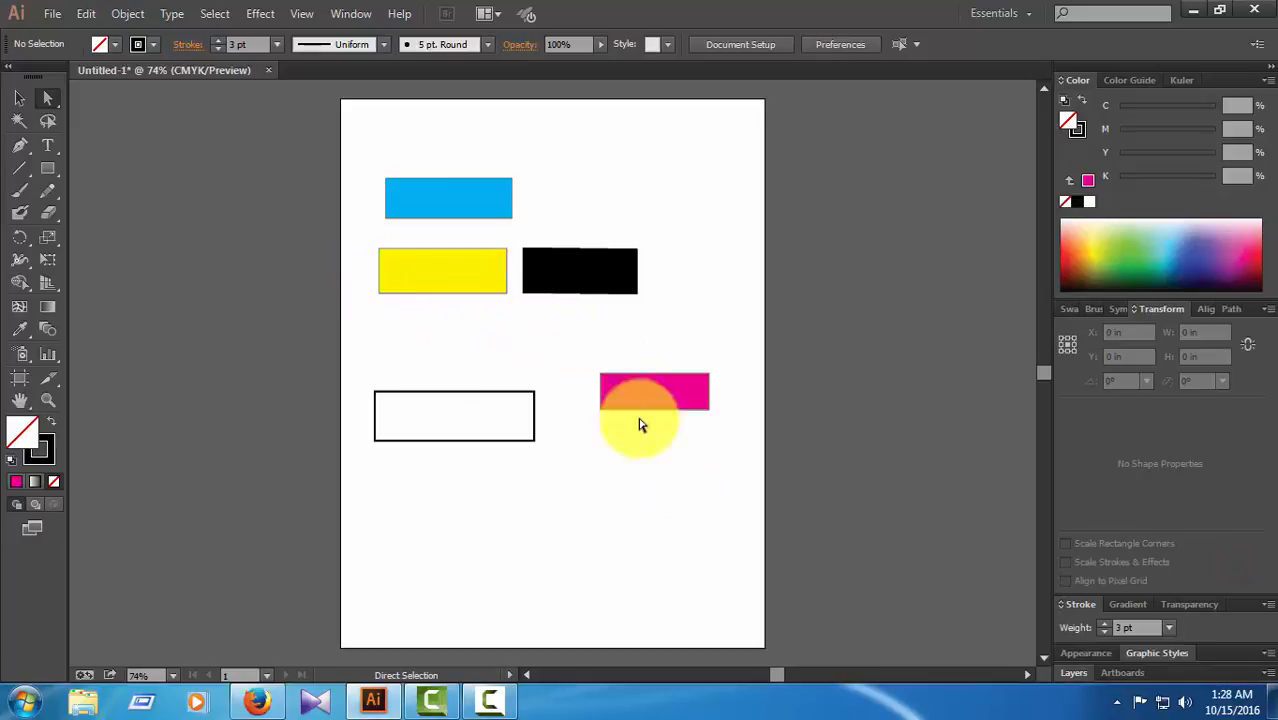